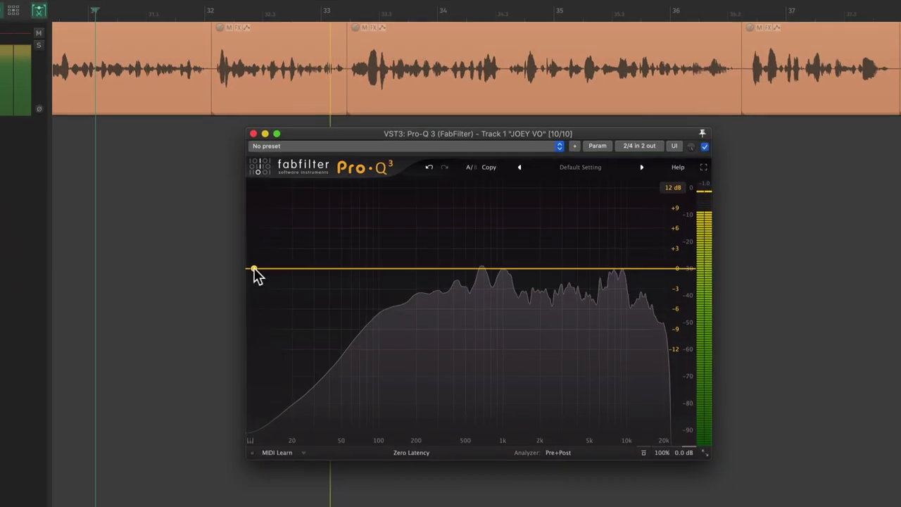
# Step: Add a 12 dB/oct low cut band in Pro-Q 3 and set it at about 213 Hz
pyautogui.click(253, 269)
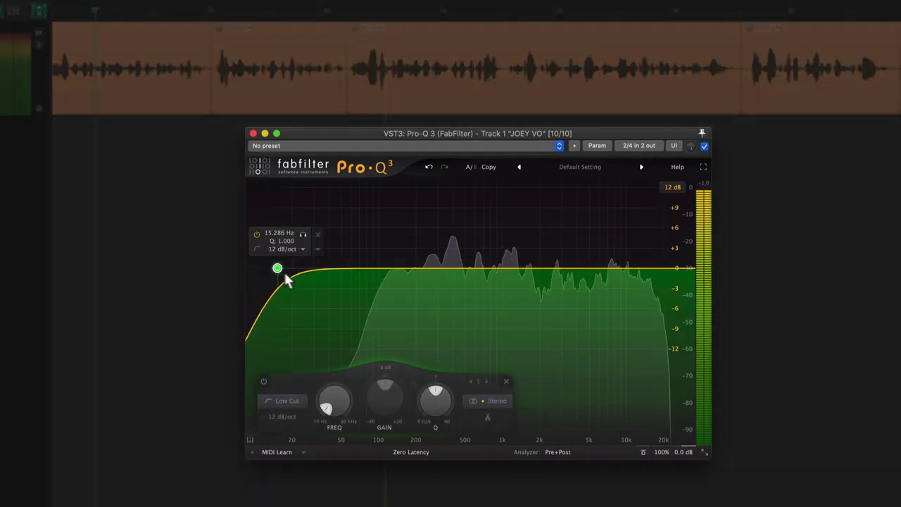
pyautogui.moveTo(395, 299); pyautogui.dragTo(419, 304)
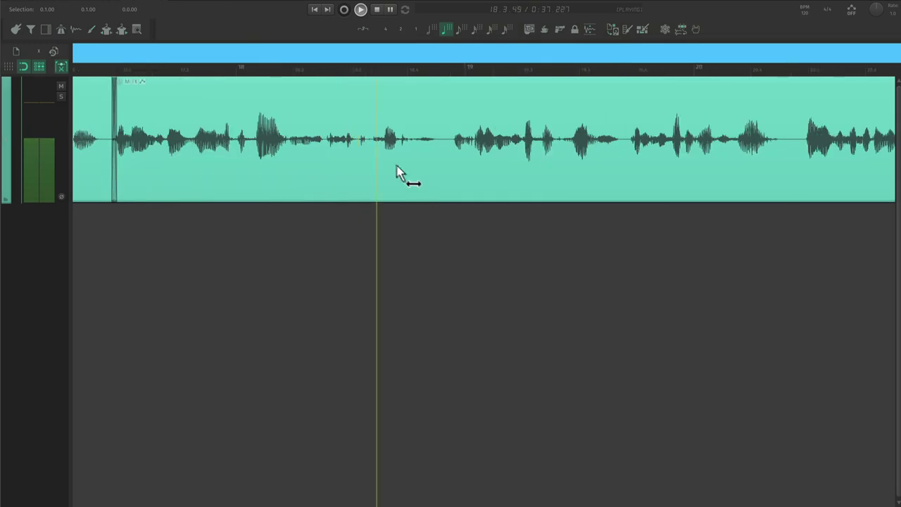
# Step: Ripple-delete two unwanted voiceover stretches and trim the right clip's start slightly later
pyautogui.moveTo(369, 158); pyautogui.dragTo(426, 163)
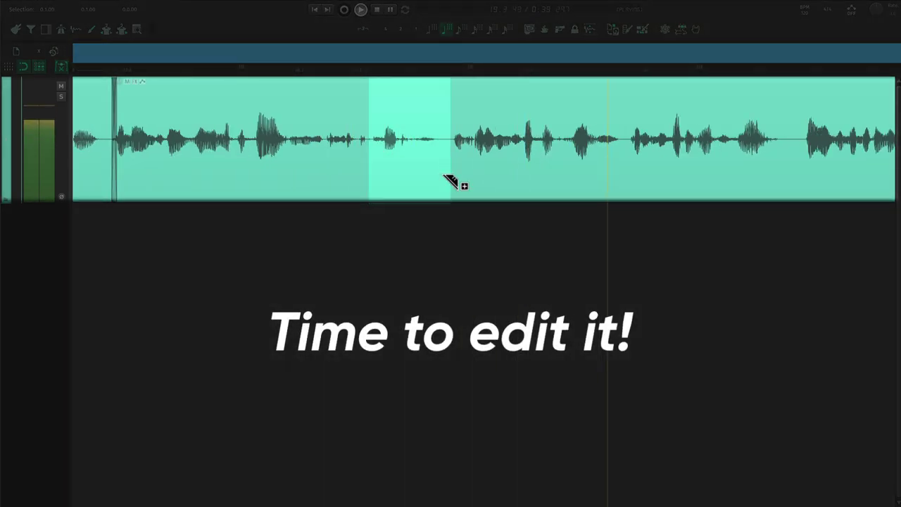
pyautogui.press('Delete')
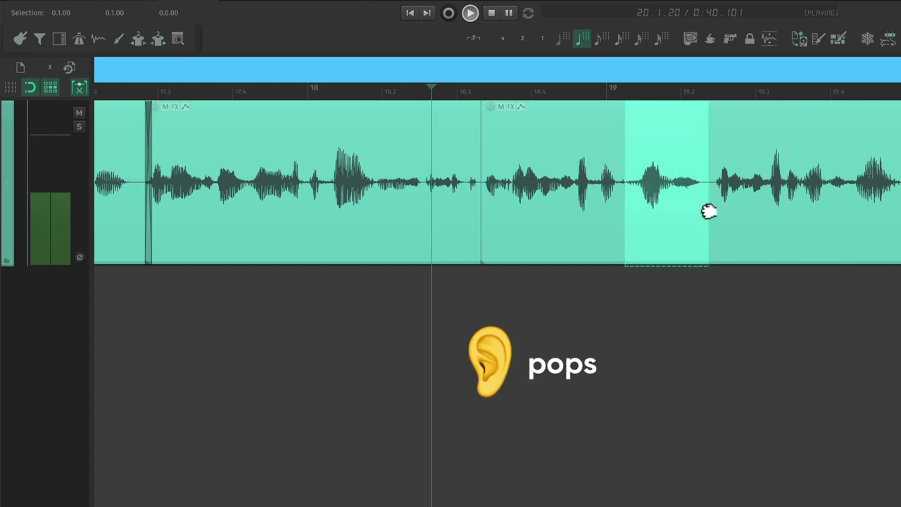
pyautogui.press('Delete')
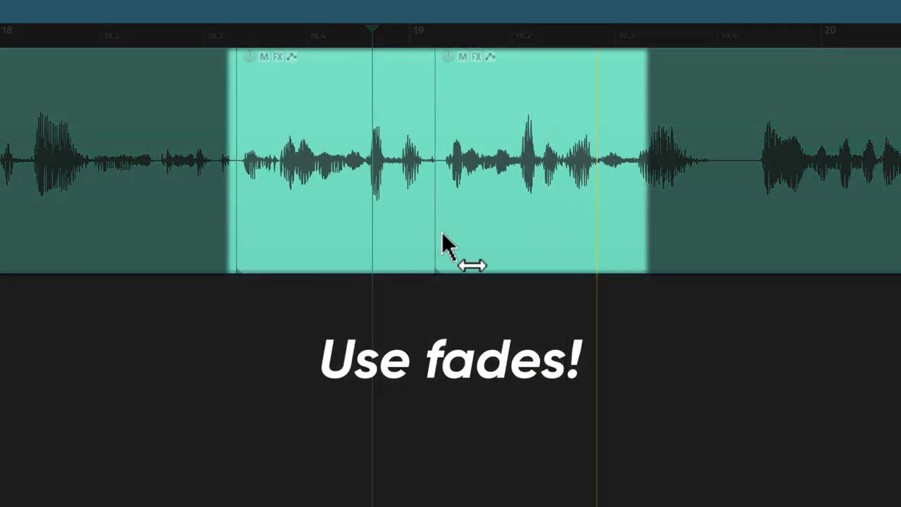
pyautogui.moveTo(442, 245); pyautogui.dragTo(435, 244)
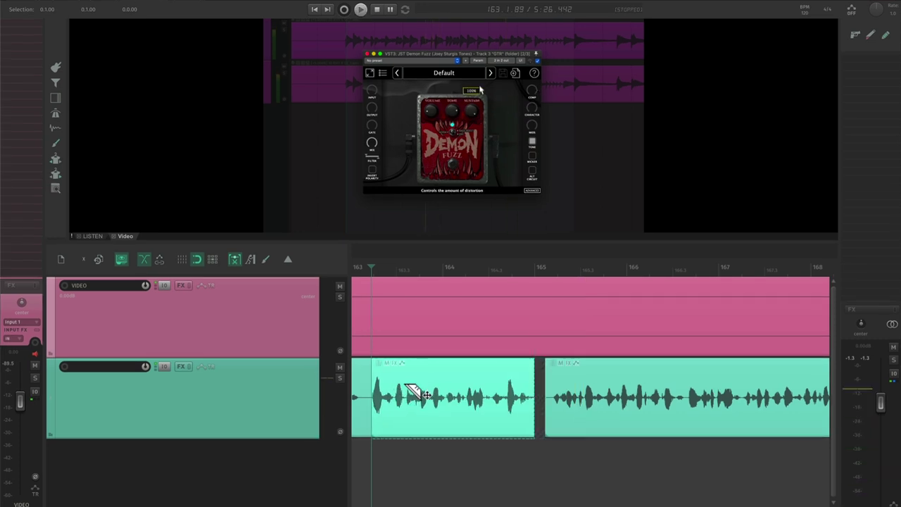
# Step: Split the voiceover clip at a word gap near bar 22 and replay the edit
pyautogui.scroll(2, 408, 463)
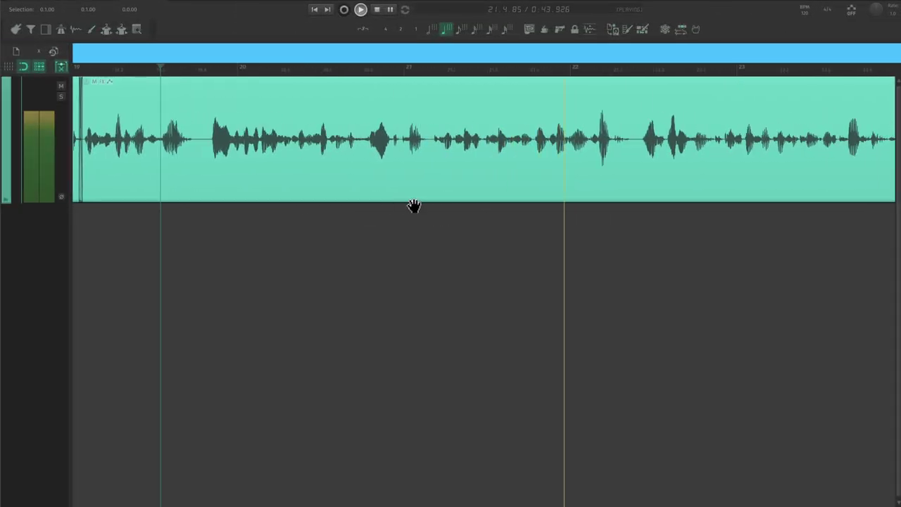
pyautogui.moveTo(479, 229); pyautogui.dragTo(258, 233)
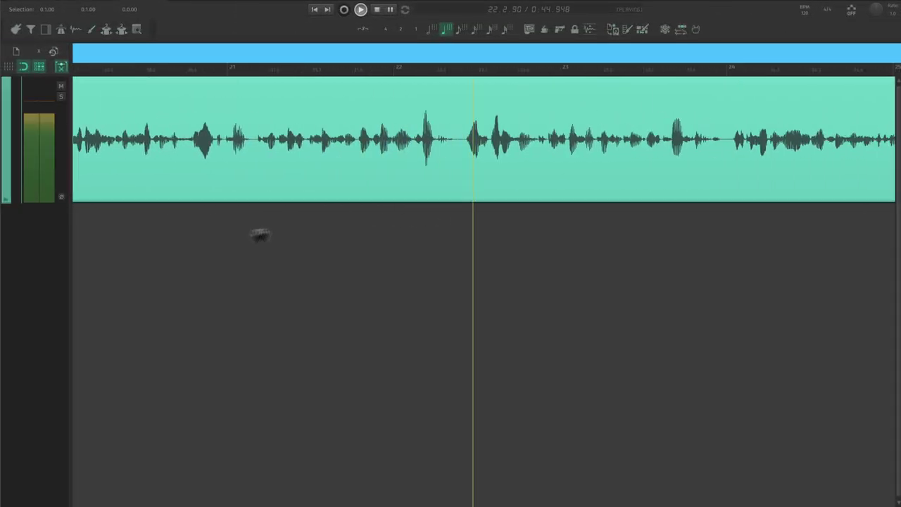
pyautogui.scroll(2, 350, 155)
pyautogui.click(358, 169)
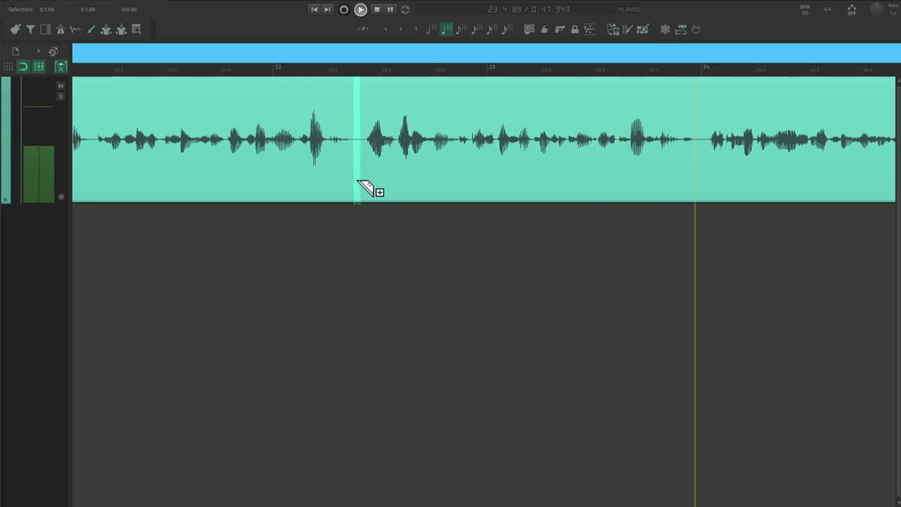
pyautogui.press('space')
pyautogui.press('space')
# Step: Try ripple-deleting a stretch of the voiceover, then undo it to restore the audio
pyautogui.moveTo(486, 326); pyautogui.dragTo(388, 331)
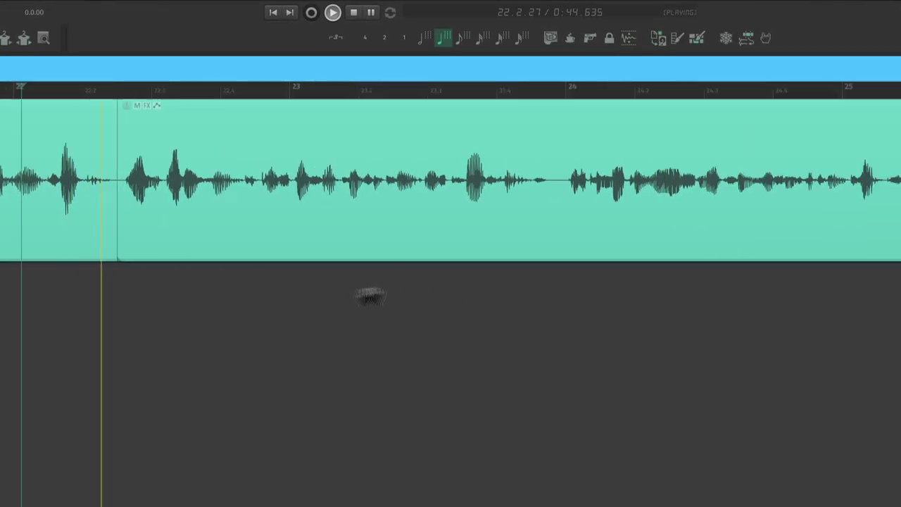
pyautogui.scroll(2, 289, 312)
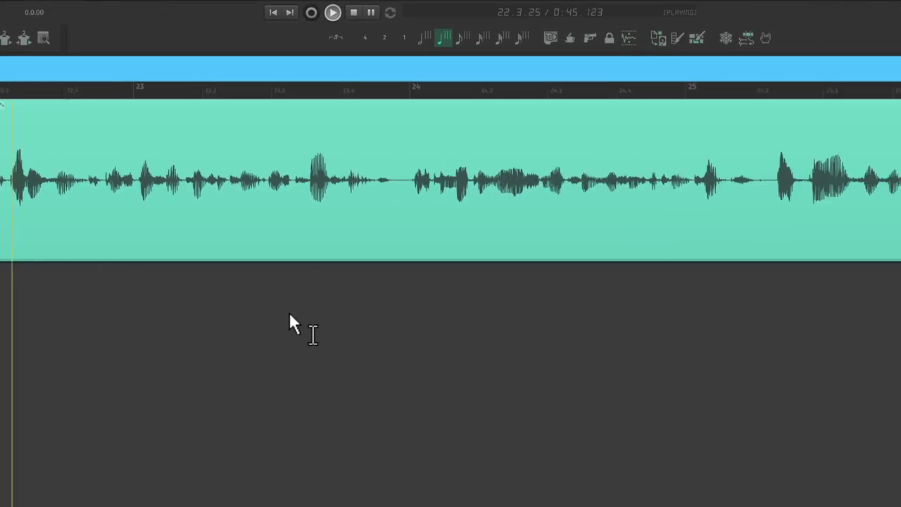
pyautogui.scroll(1, 359, 218)
pyautogui.scroll(-6, 412, 201)
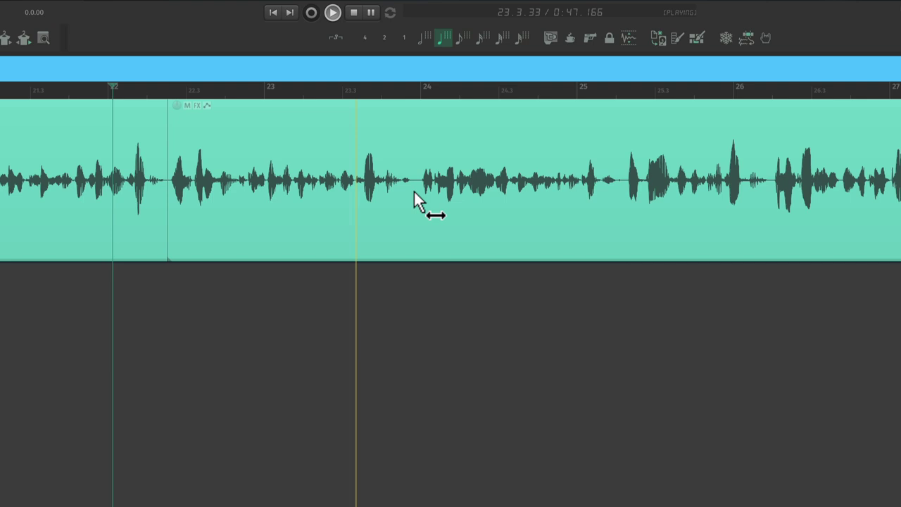
pyautogui.moveTo(456, 200); pyautogui.dragTo(629, 204)
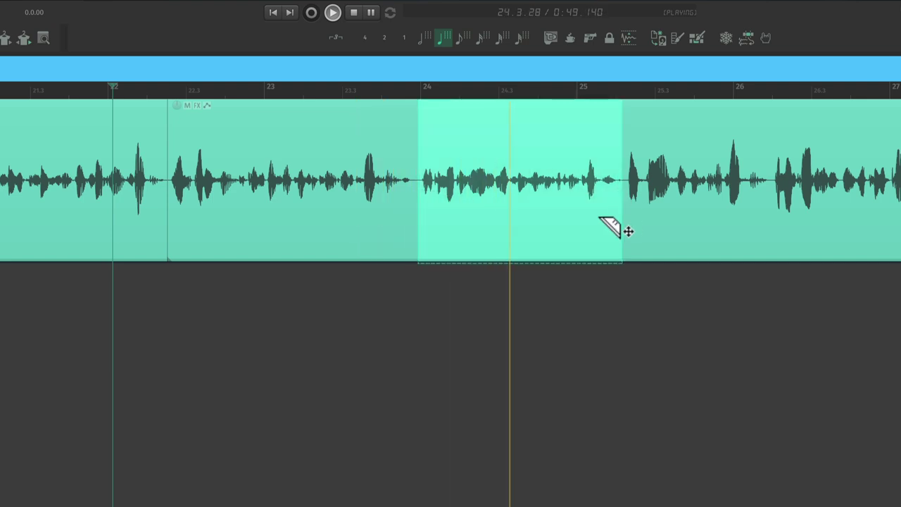
pyautogui.press('Delete')
pyautogui.hotkey('ctrl', 'z')
pyautogui.hotkey('ctrl', 'z')
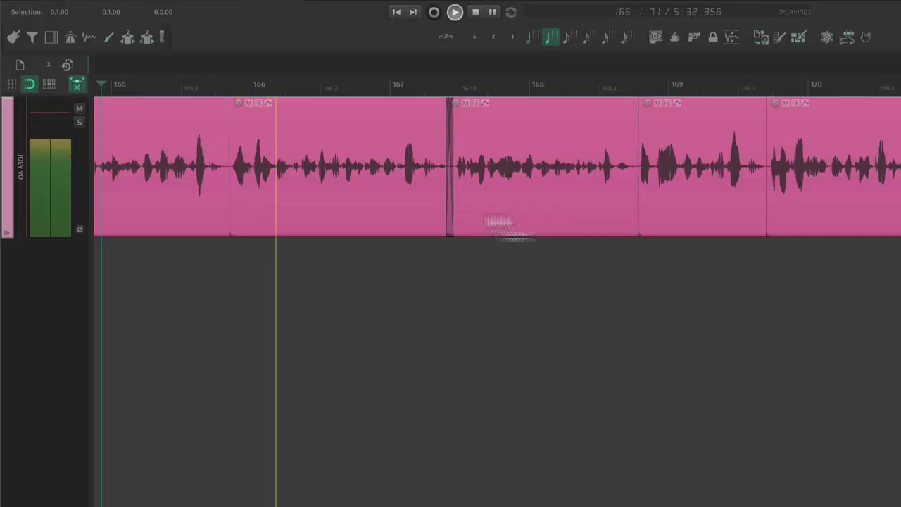
# Step: Overlap three clip joins into short crossfades by extending each clip's start backward
pyautogui.moveTo(642, 214); pyautogui.dragTo(639, 213)
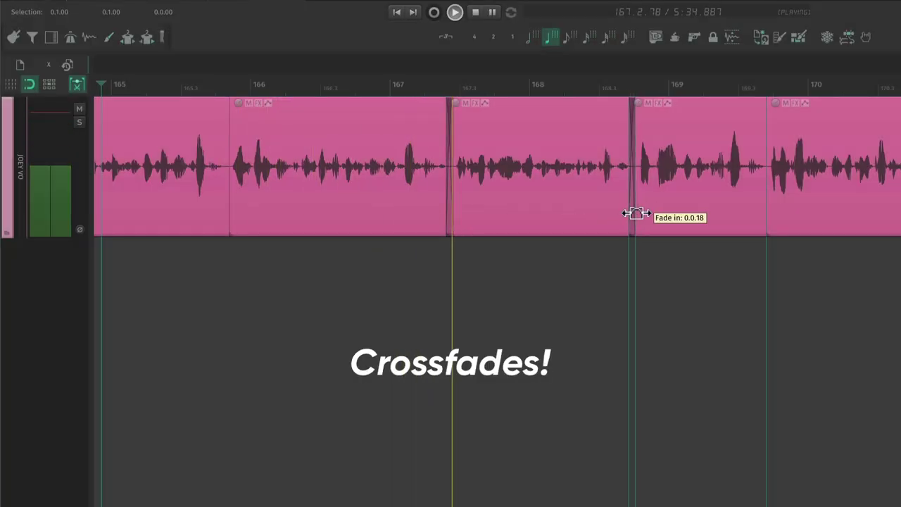
pyautogui.moveTo(770, 216); pyautogui.dragTo(762, 218)
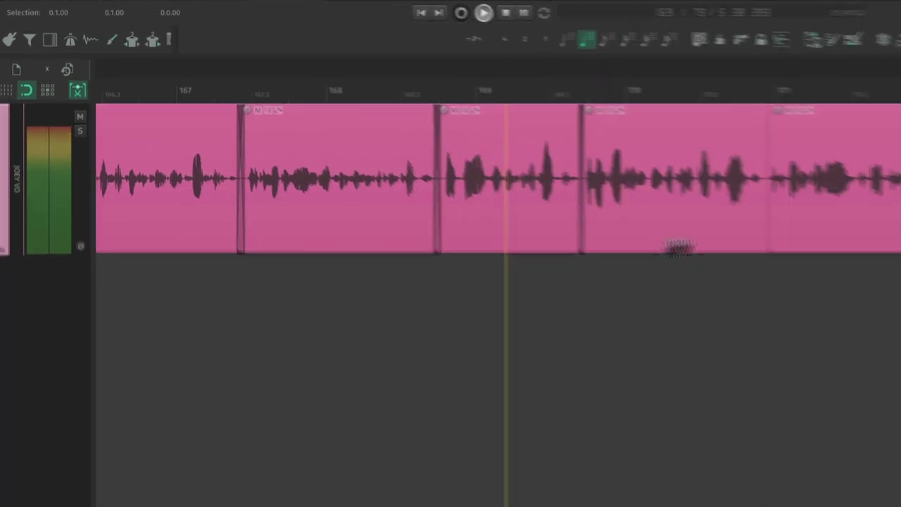
pyautogui.moveTo(714, 261); pyautogui.dragTo(709, 262)
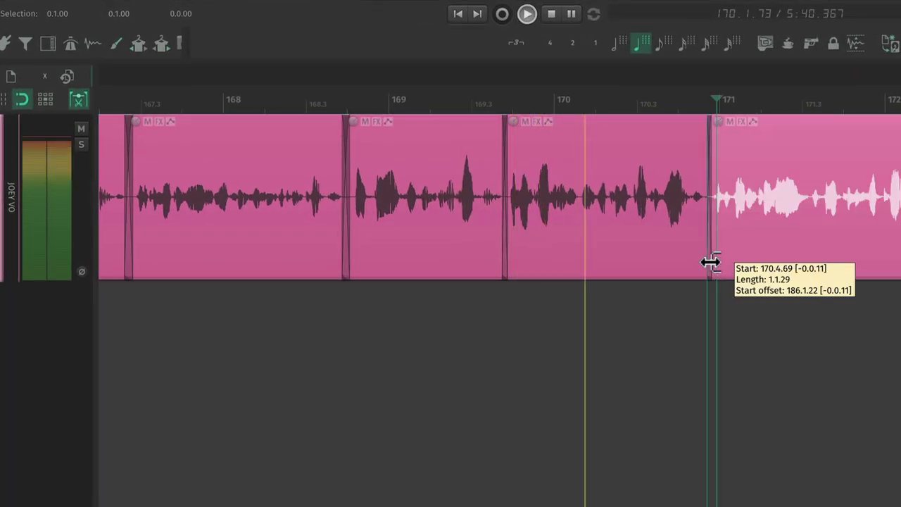
# Step: Lengthen one clip's fade-in to about 0.0.04 and extend another clip's start slightly earlier
pyautogui.scroll(2, 880, 102)
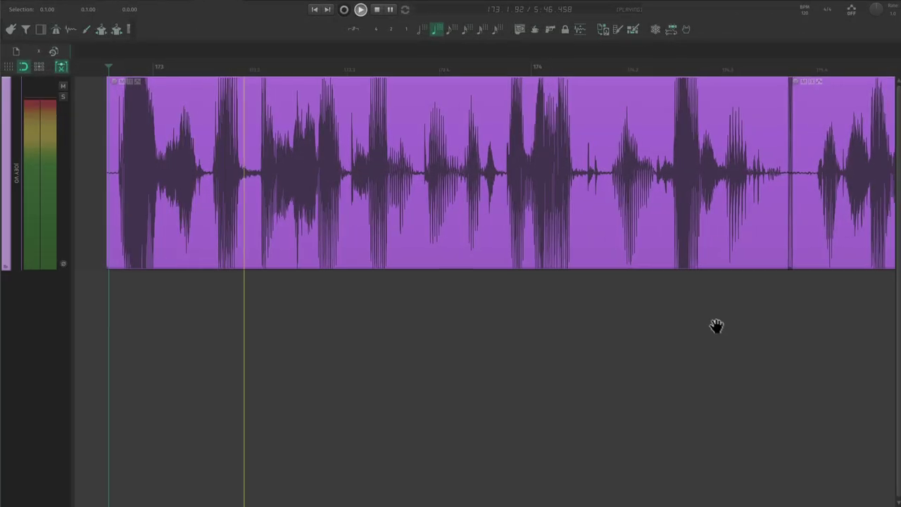
pyautogui.scroll(2, 613, 235)
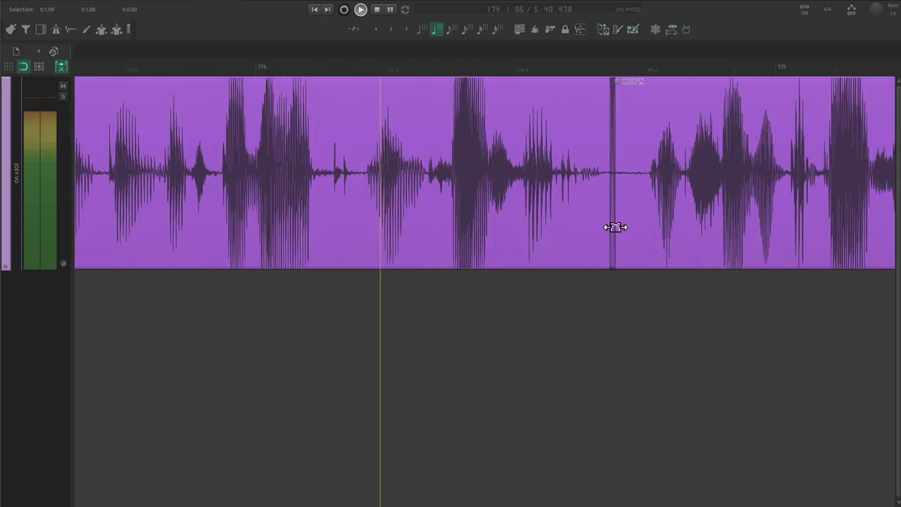
pyautogui.moveTo(613, 225); pyautogui.dragTo(648, 233)
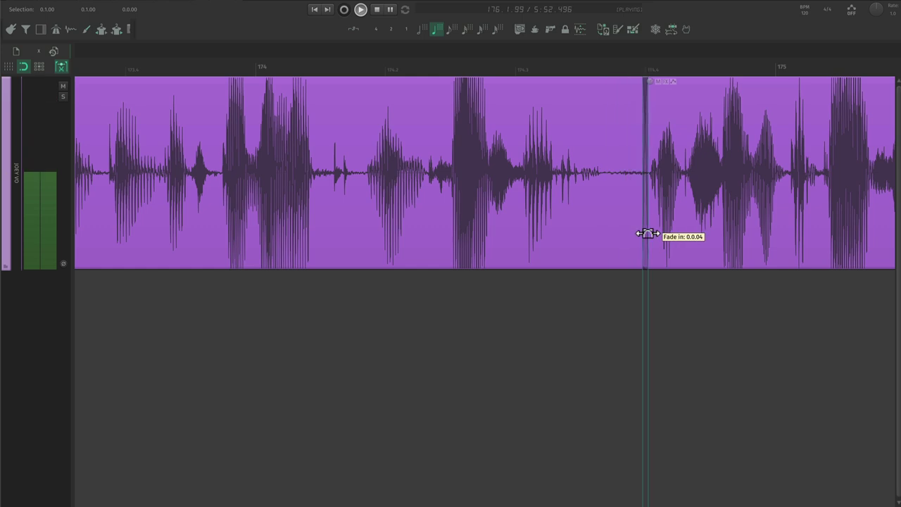
pyautogui.scroll(-5, 582, 305)
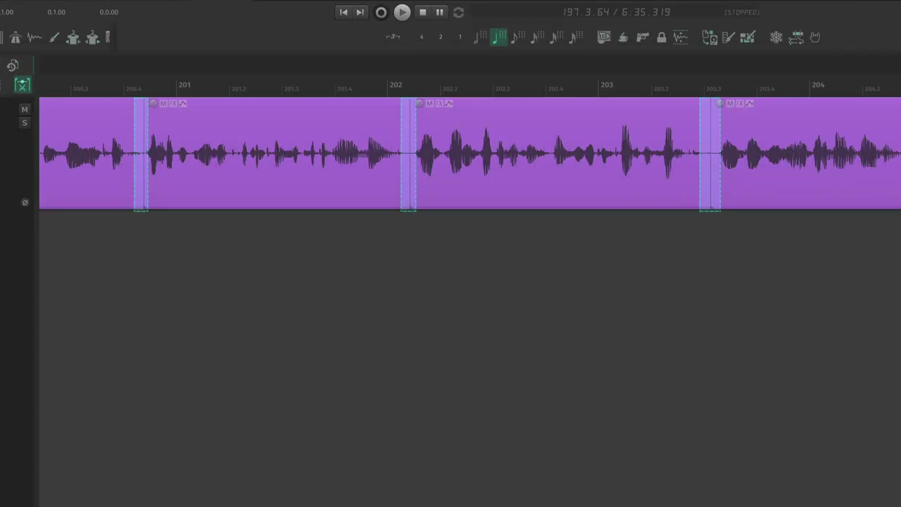
pyautogui.hscroll(-3, 557, 212)
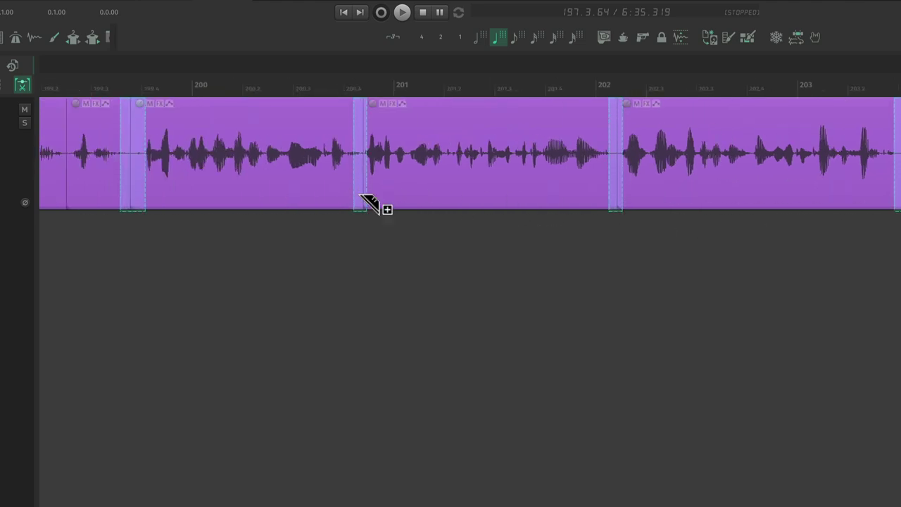
pyautogui.click(358, 239)
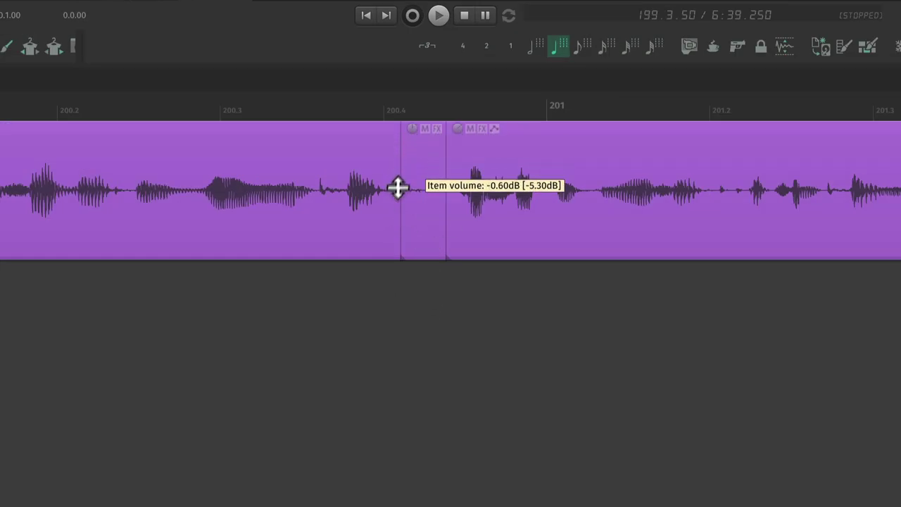
pyautogui.moveTo(406, 231); pyautogui.dragTo(396, 227)
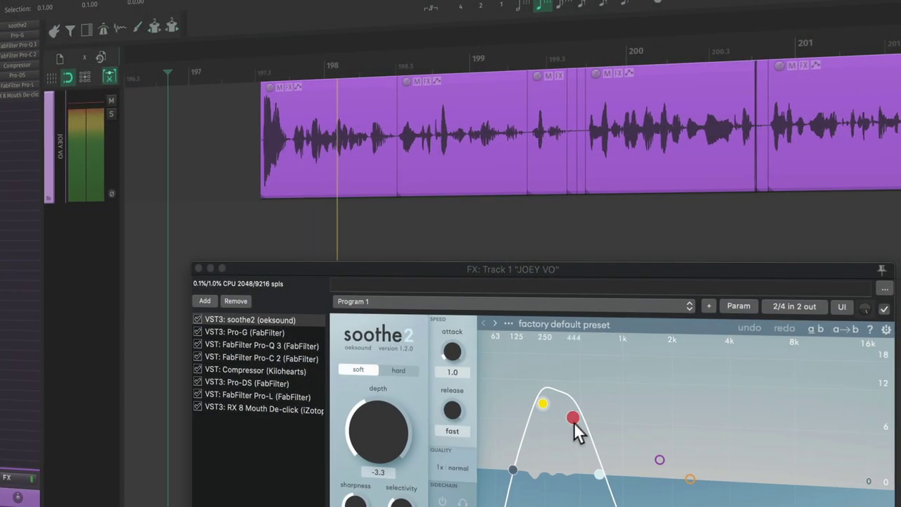
# Step: Raise a soothe2 band, then view Pro-Q 3, Pro-C 2, Kilohearts Compressor, Pro-DS and Pro-L
pyautogui.moveTo(573, 422)
pyautogui.mouseDown()
pyautogui.moveTo(607, 397)
pyautogui.moveTo(582, 411)
pyautogui.mouseUp()
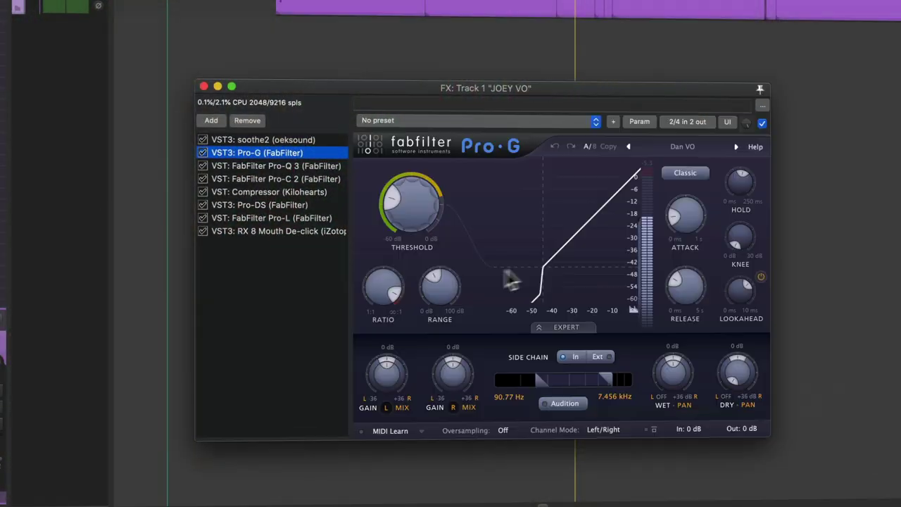
pyautogui.click(336, 166)
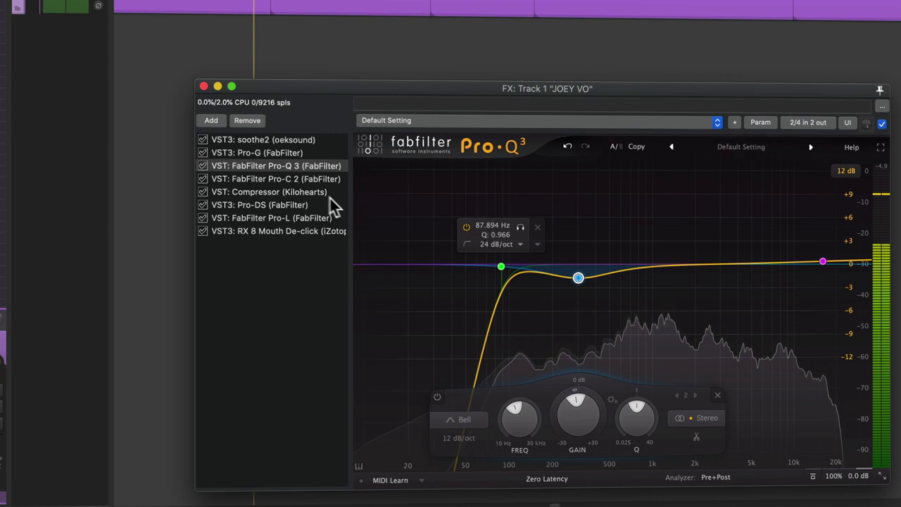
pyautogui.click(289, 179)
pyautogui.click(247, 145)
pyautogui.click(249, 157)
pyautogui.press('Down')
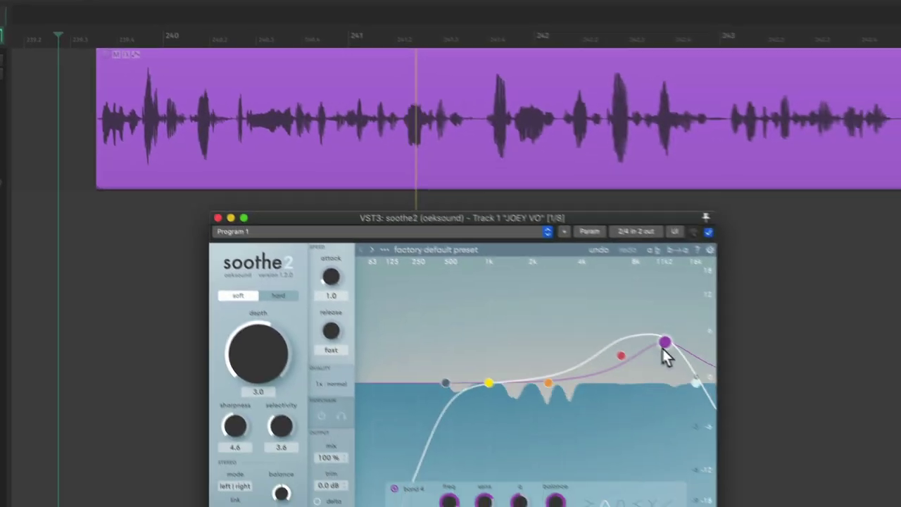
# Step: Lower soothe2 band 3 near 0 dB, band 2 to -0.5 dB, band 1 to 544 Hz, auditioning ranges
pyautogui.moveTo(621, 355); pyautogui.dragTo(623, 379)
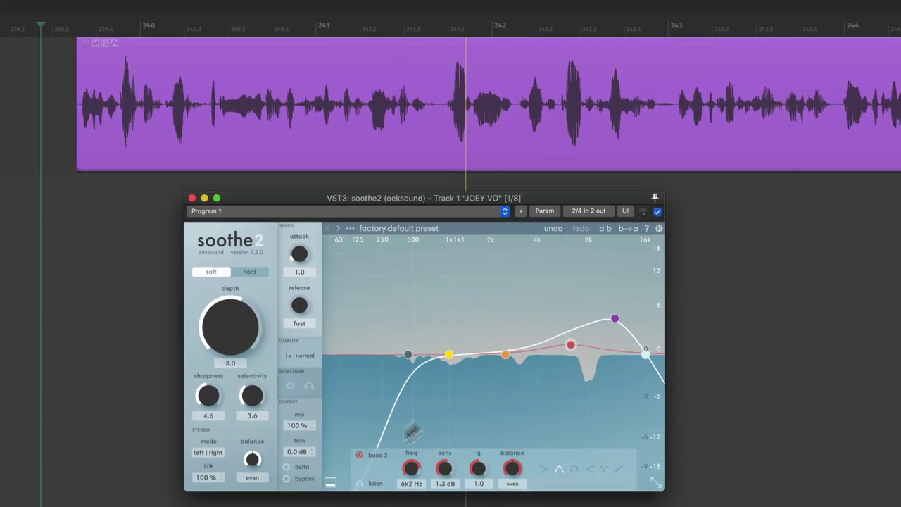
pyautogui.click(364, 483)
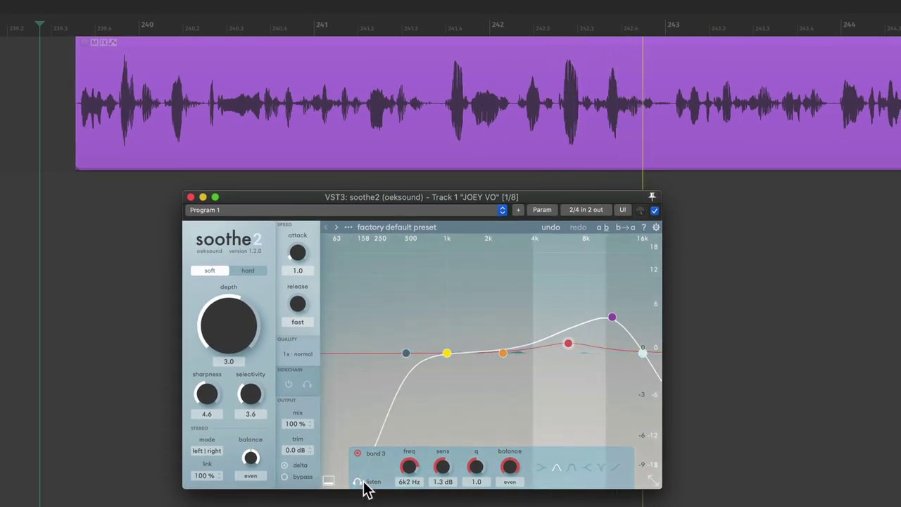
pyautogui.click(364, 484)
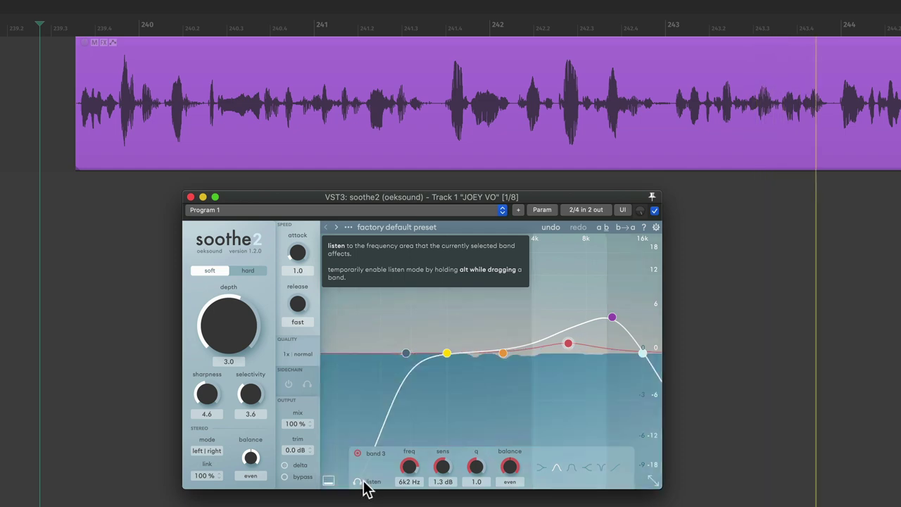
pyautogui.moveTo(515, 333); pyautogui.dragTo(511, 356)
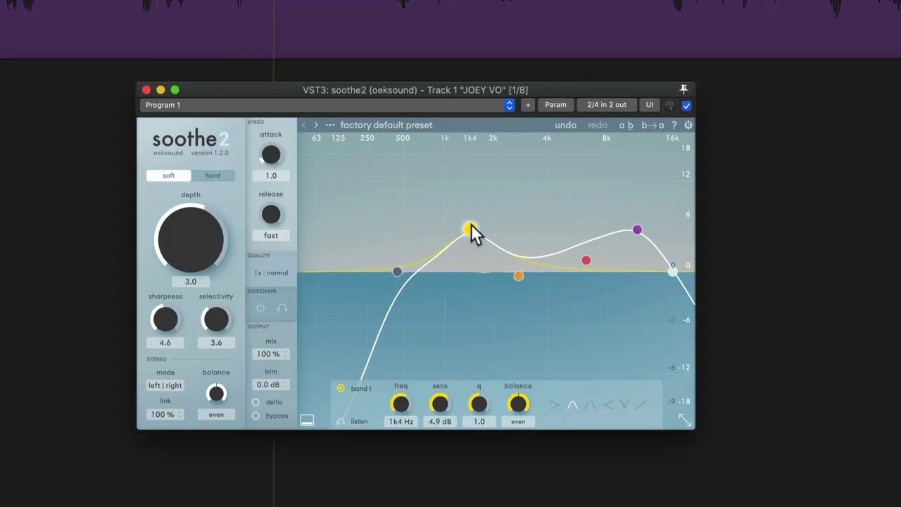
pyautogui.moveTo(437, 211); pyautogui.dragTo(403, 278)
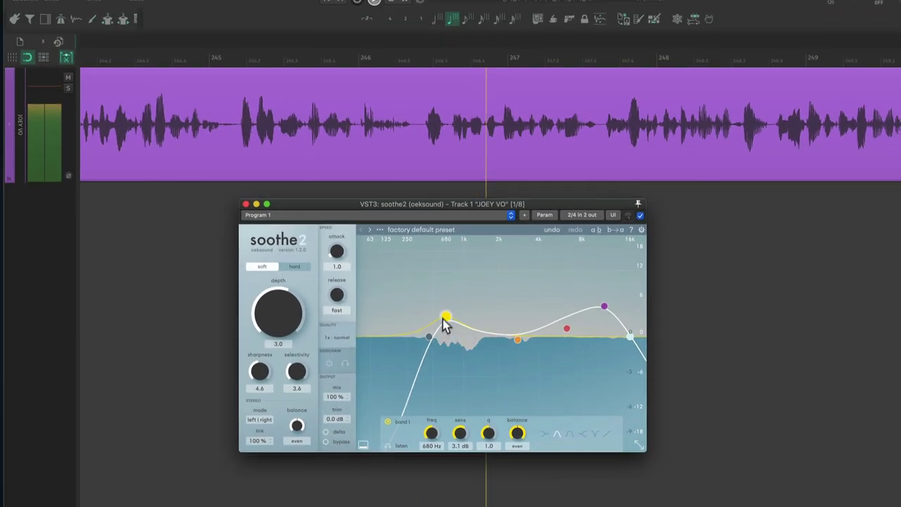
pyautogui.click(402, 447)
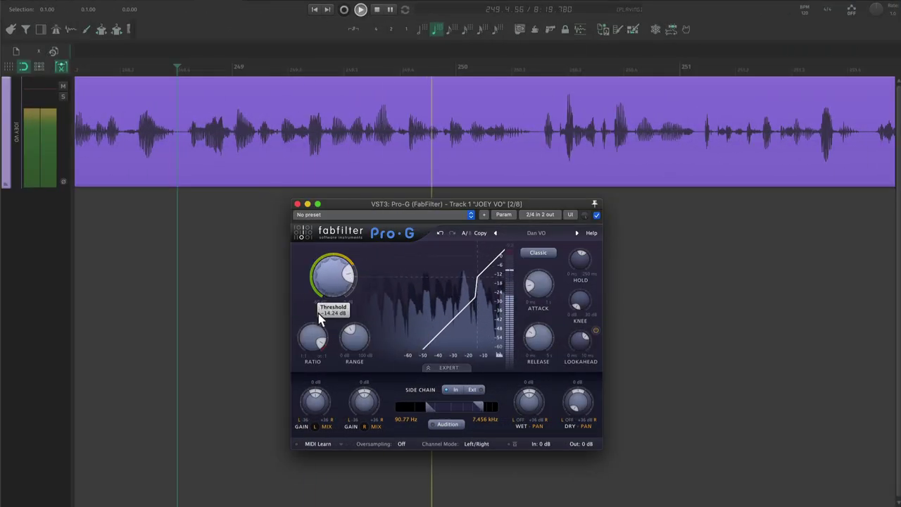
# Step: Lower Pro-G's gate threshold to about -41 dB and start one voiceover clip slightly earlier
pyautogui.moveTo(316, 327); pyautogui.dragTo(295, 392)
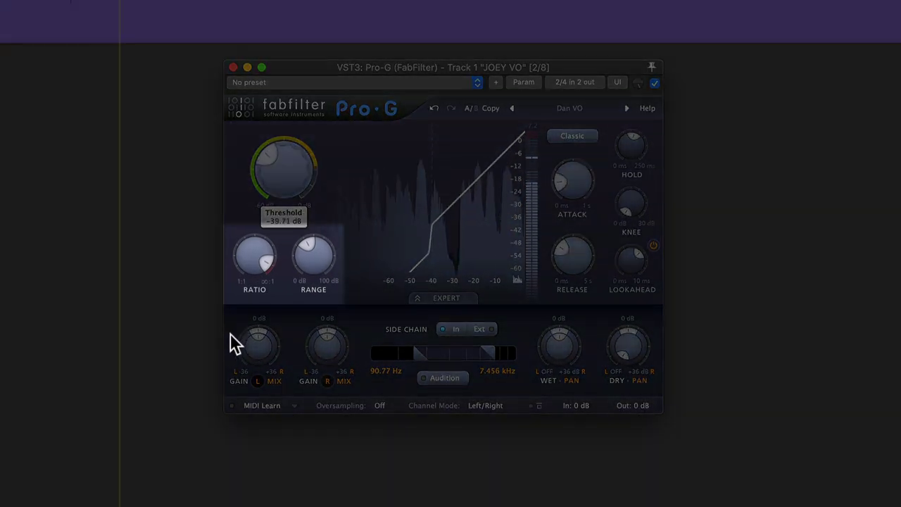
pyautogui.moveTo(234, 345); pyautogui.dragTo(231, 355)
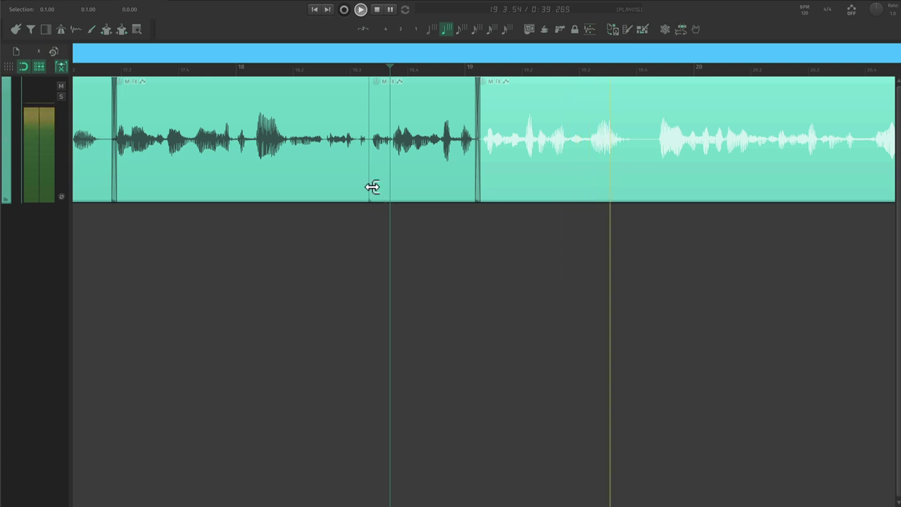
pyautogui.moveTo(372, 186); pyautogui.dragTo(368, 185)
pyautogui.click(377, 227)
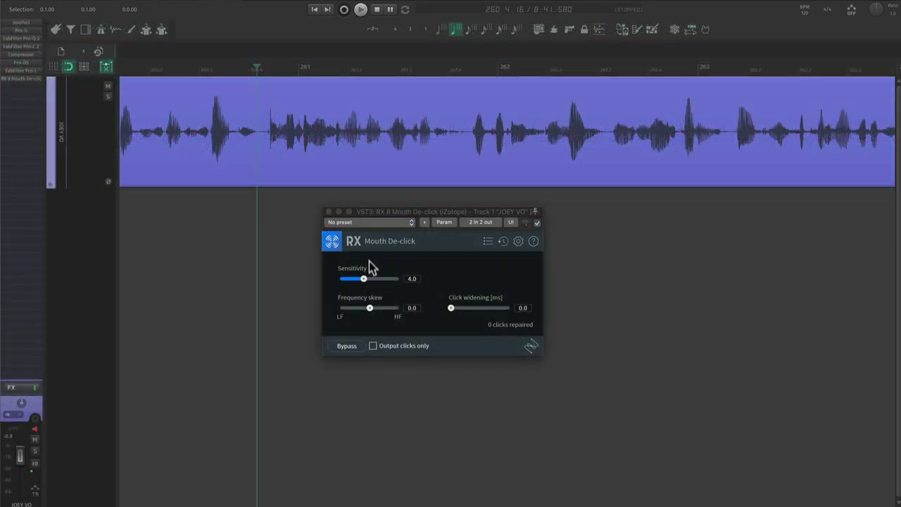
# Step: Set Mouth De-click sensitivity to 4.7 with Output clicks only unchecked to process the full voice
pyautogui.moveTo(365, 279); pyautogui.dragTo(326, 287)
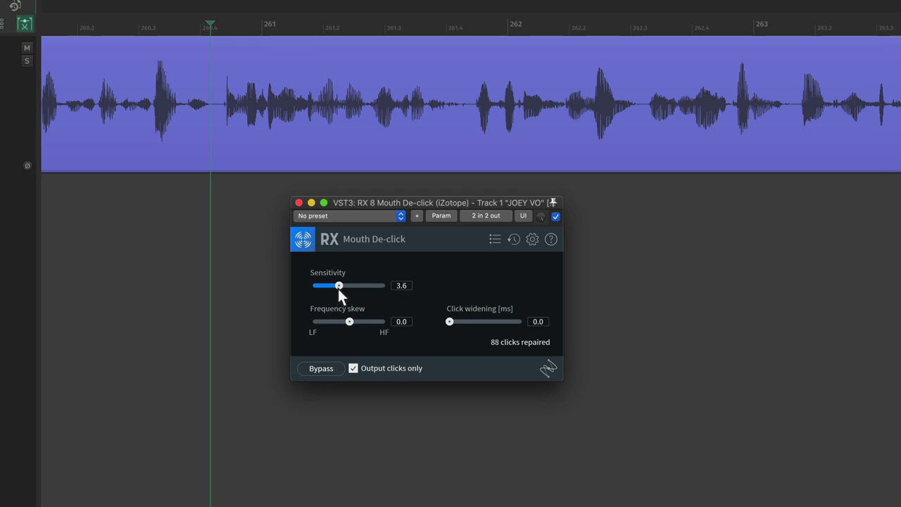
pyautogui.click(359, 366)
pyautogui.moveTo(339, 285)
pyautogui.mouseDown()
pyautogui.moveTo(358, 285)
pyautogui.moveTo(334, 278)
pyautogui.mouseUp()
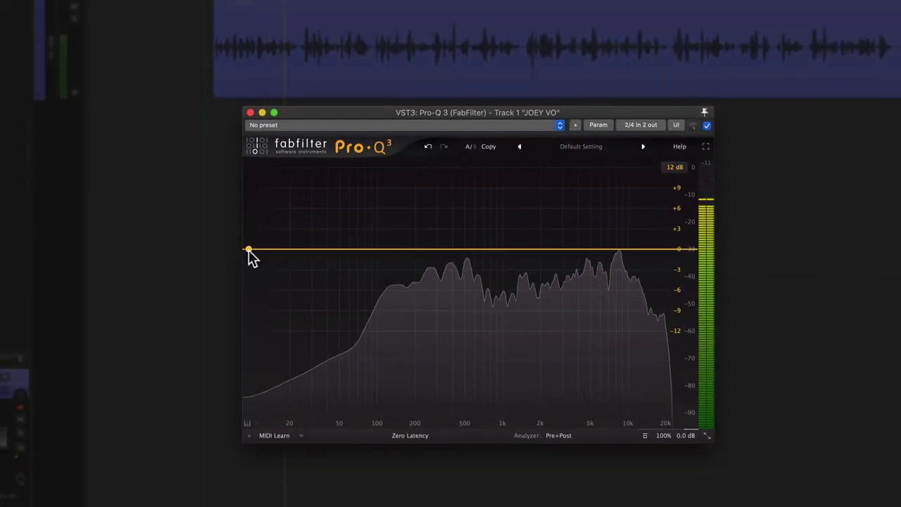
# Step: Add a low cut, a bell near 260 Hz and a band near 3 kHz in Pro-Q 3
pyautogui.moveTo(248, 252); pyautogui.dragTo(370, 276)
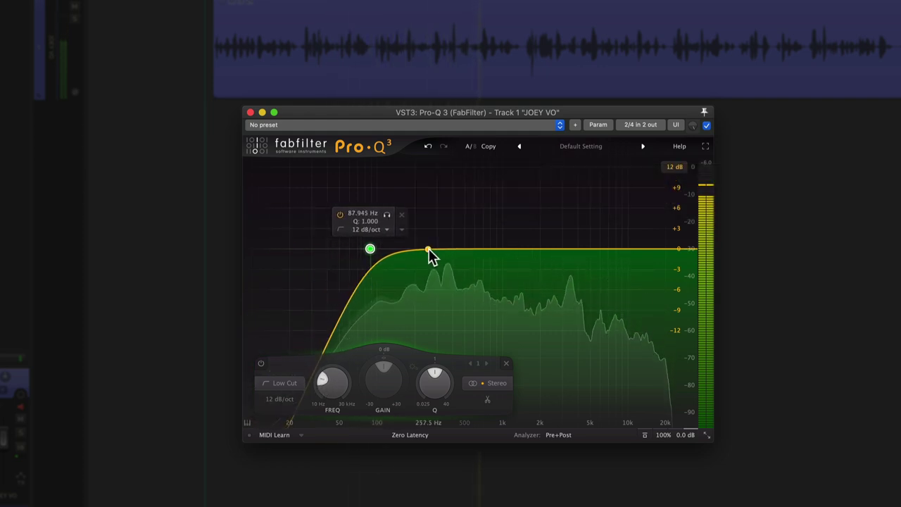
pyautogui.moveTo(419, 252)
pyautogui.mouseDown()
pyautogui.moveTo(430, 242)
pyautogui.moveTo(421, 231)
pyautogui.moveTo(430, 257)
pyautogui.mouseUp()
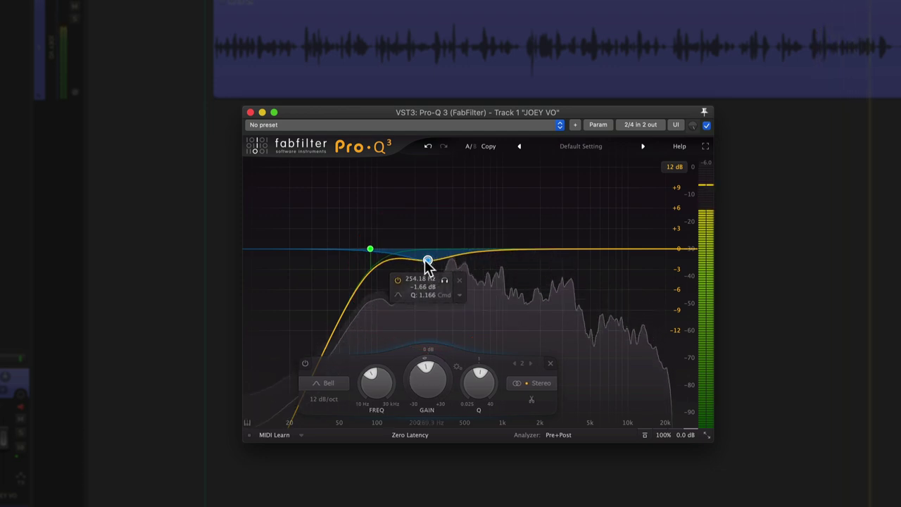
pyautogui.moveTo(519, 249); pyautogui.dragTo(575, 255)
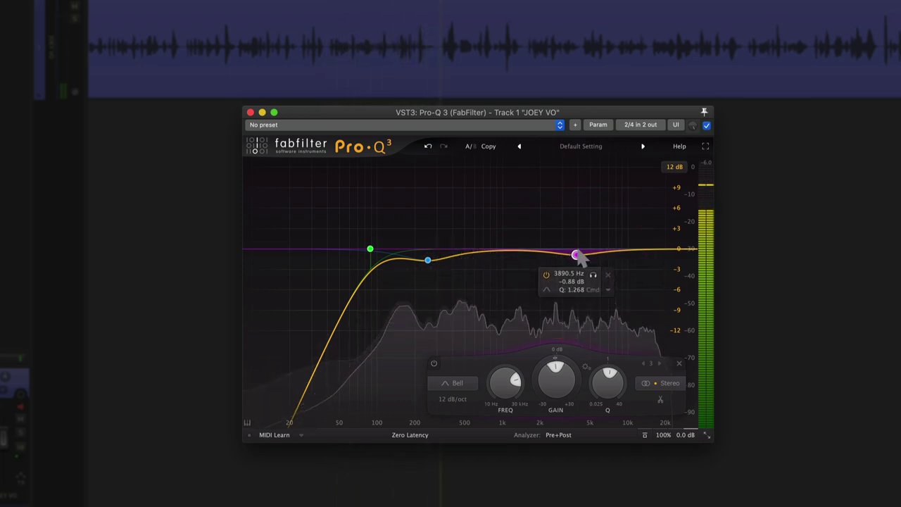
# Step: Set a high shelf near 9.3 kHz, ease its boost, and add a boosted bell near 1.5 kHz
pyautogui.moveTo(652, 249); pyautogui.dragTo(640, 218)
pyautogui.scroll(5, 640, 218)
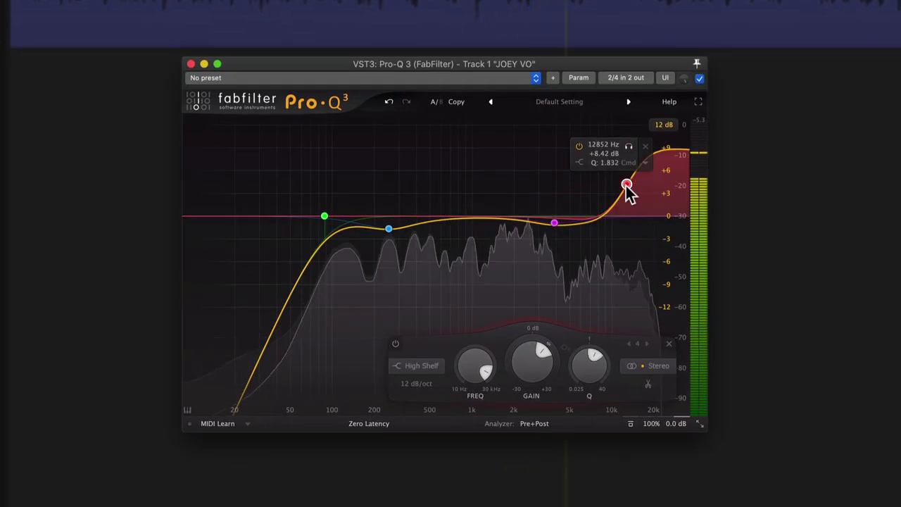
pyautogui.moveTo(626, 185)
pyautogui.mouseDown()
pyautogui.moveTo(606, 180)
pyautogui.moveTo(612, 227)
pyautogui.moveTo(628, 226)
pyautogui.mouseUp()
pyautogui.moveTo(632, 264); pyautogui.dragTo(626, 214)
pyautogui.moveTo(484, 217); pyautogui.dragTo(495, 257)
pyautogui.scroll(8, 497, 166)
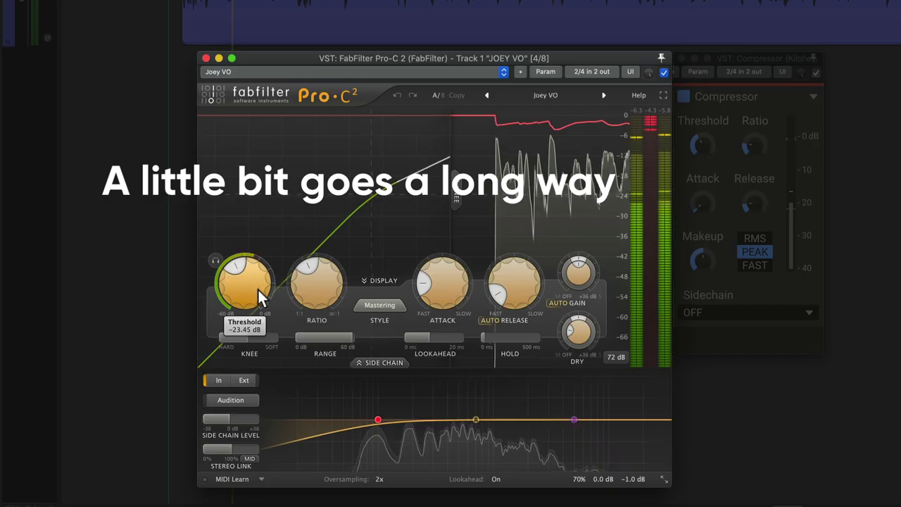
# Step: Set Pro-C 2's threshold to -22.4 dB with auto release, comparing against the Kilohearts Compressor
pyautogui.moveTo(257, 289); pyautogui.dragTo(260, 285)
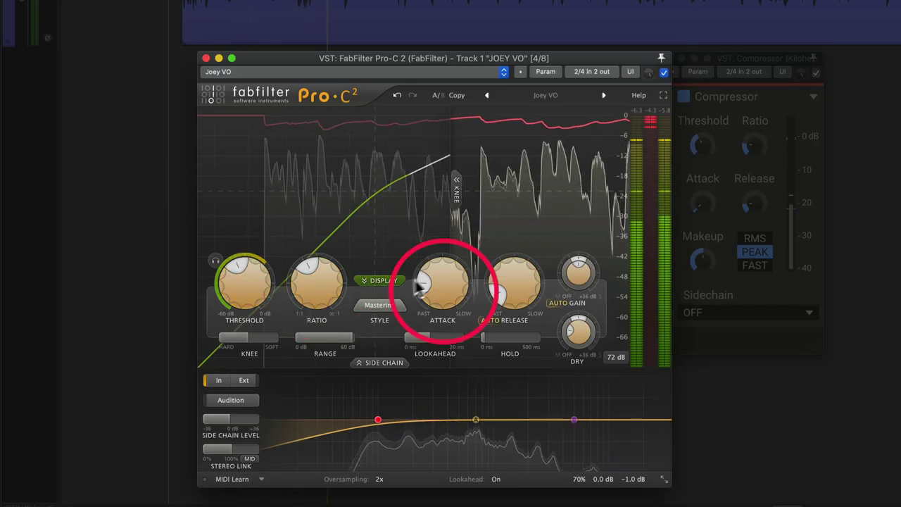
pyautogui.moveTo(455, 298)
pyautogui.click(489, 321)
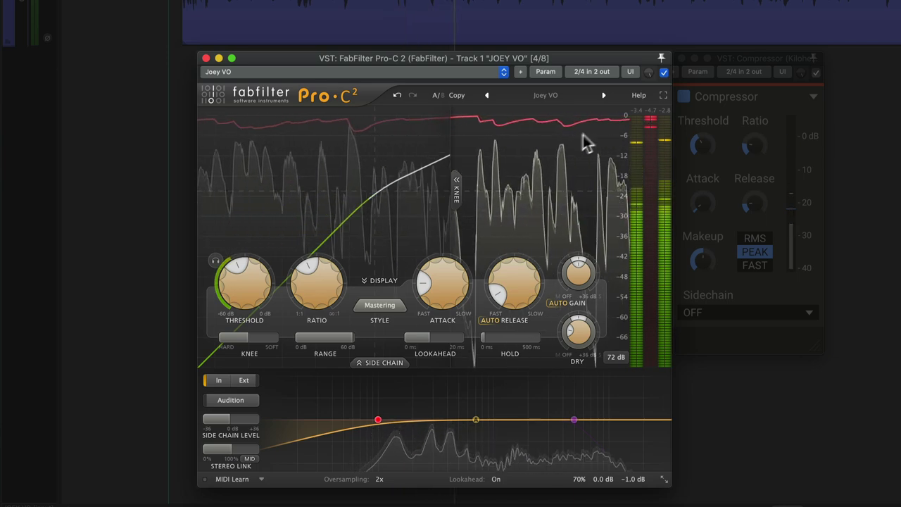
pyautogui.click(704, 152)
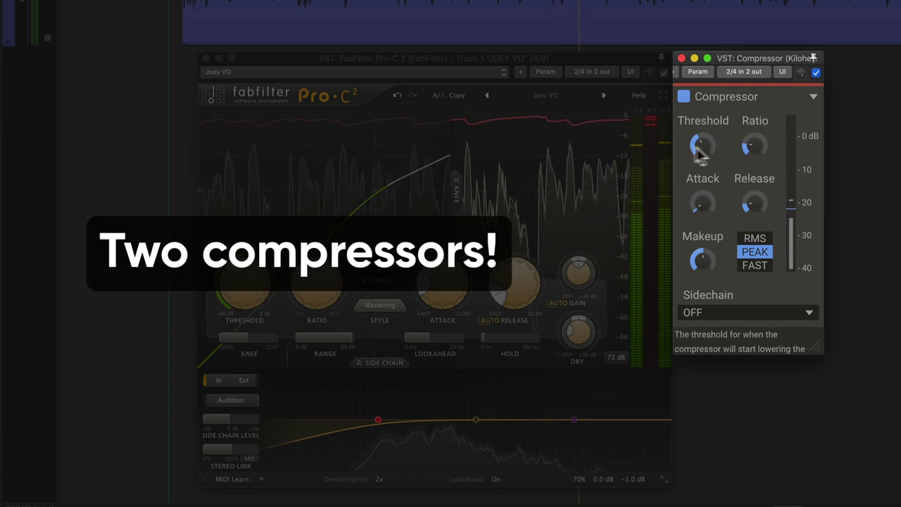
pyautogui.click(555, 197)
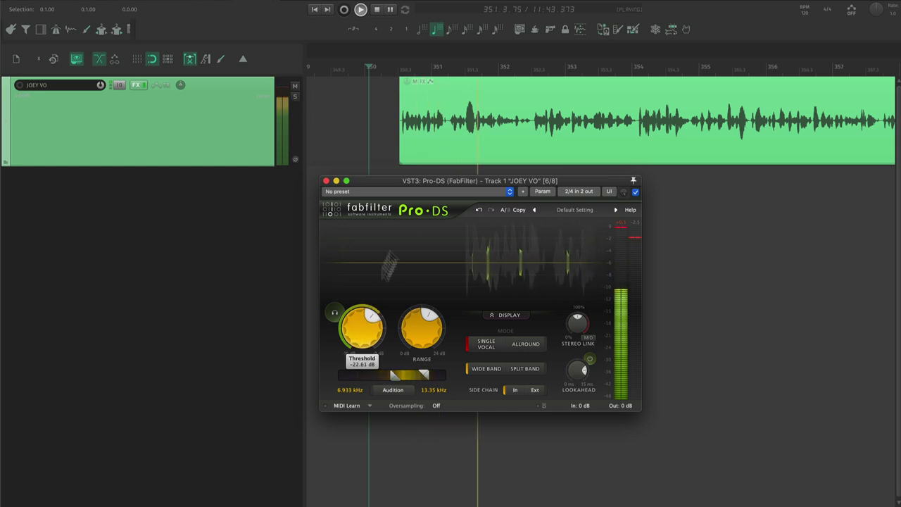
# Step: Lower the Pro-DS threshold slightly and move the de-essing band start to 6.738 kHz
pyautogui.moveTo(423, 184); pyautogui.dragTo(481, 182)
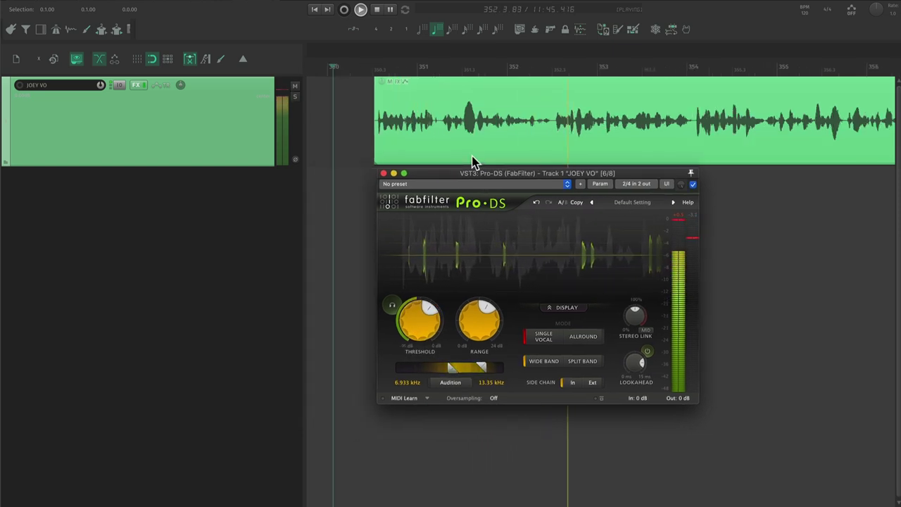
pyautogui.scroll(3, 427, 145)
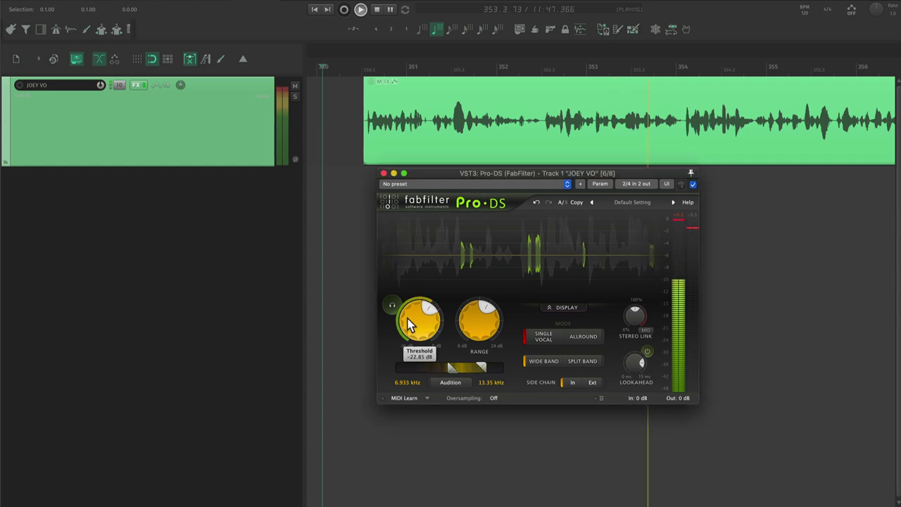
pyautogui.moveTo(409, 319); pyautogui.dragTo(365, 328)
pyautogui.scroll(-3, 429, 114)
pyautogui.moveTo(412, 385); pyautogui.dragTo(407, 388)
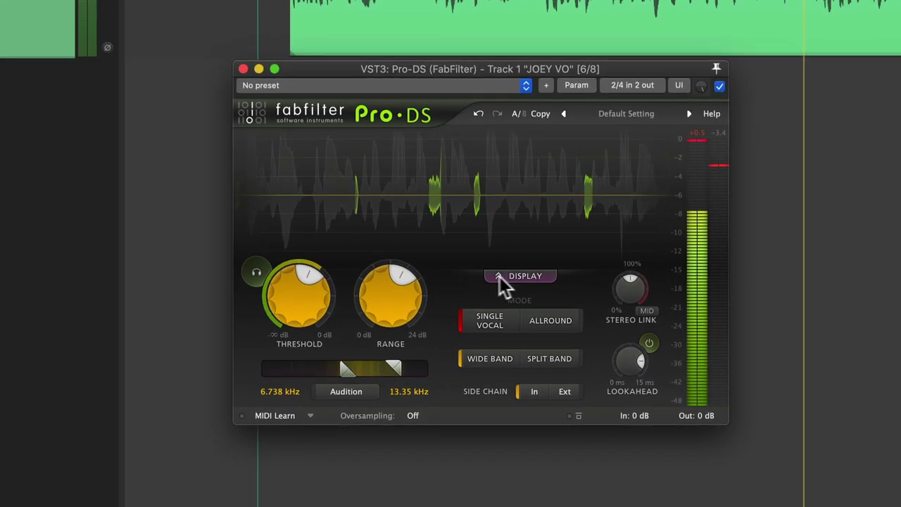
# Step: Audition only the detected sibilance, then reduce the Pro-DS range to about 4.3 dB
pyautogui.moveTo(305, 309)
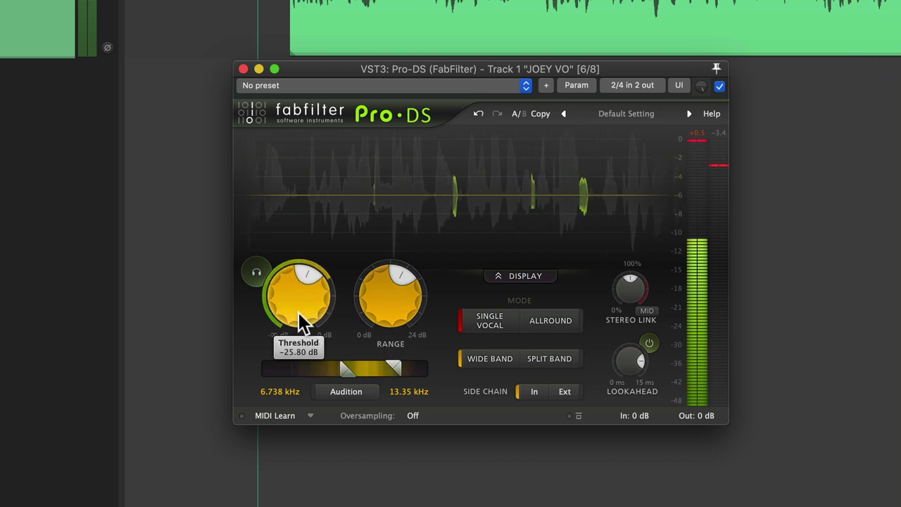
pyautogui.click(257, 275)
pyautogui.click(257, 275)
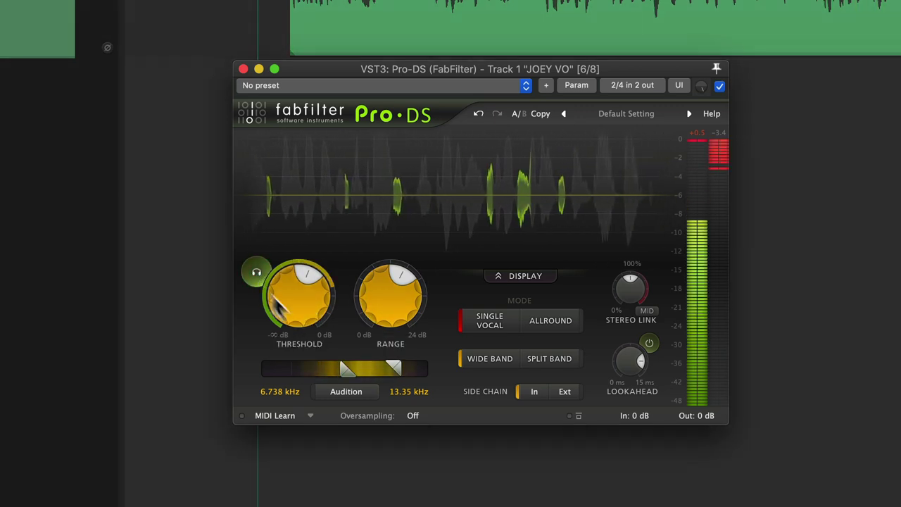
pyautogui.moveTo(386, 324)
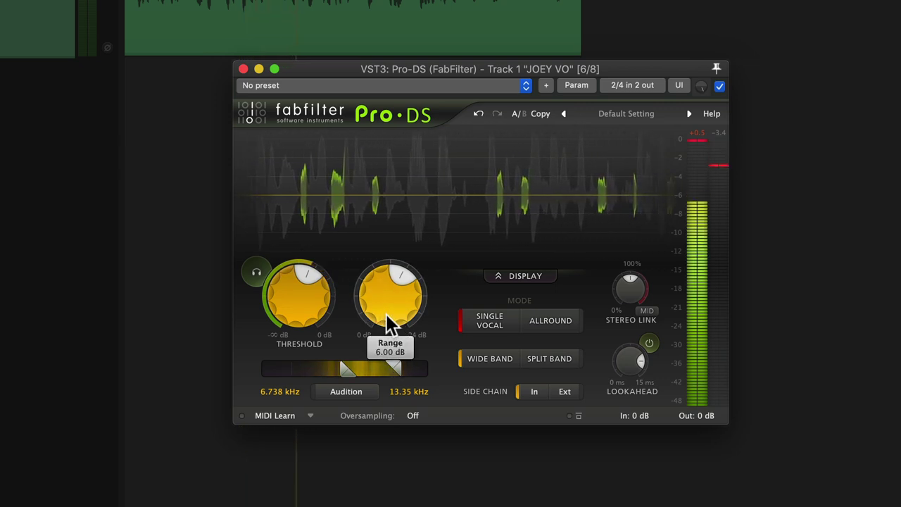
pyautogui.moveTo(380, 323); pyautogui.dragTo(385, 286)
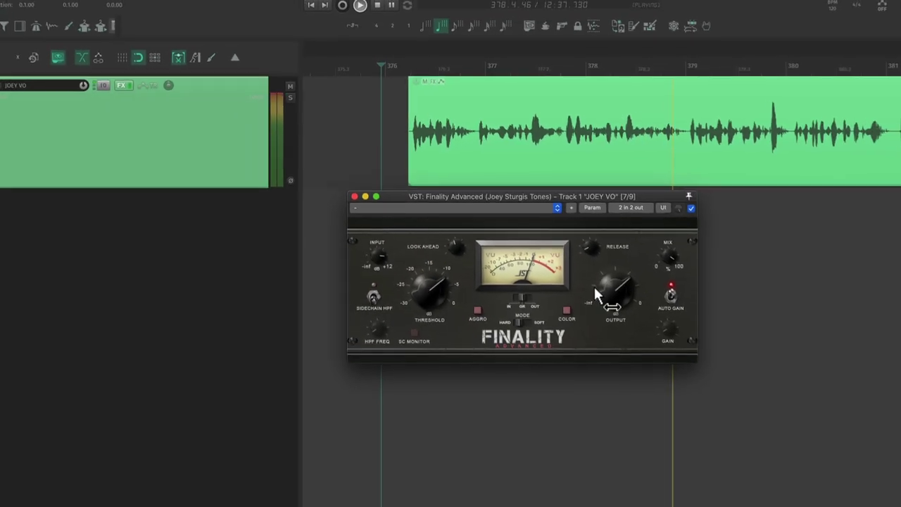
# Step: Check the Finality limiter's output level (about -8.3) and nudge its threshold
pyautogui.click(593, 281)
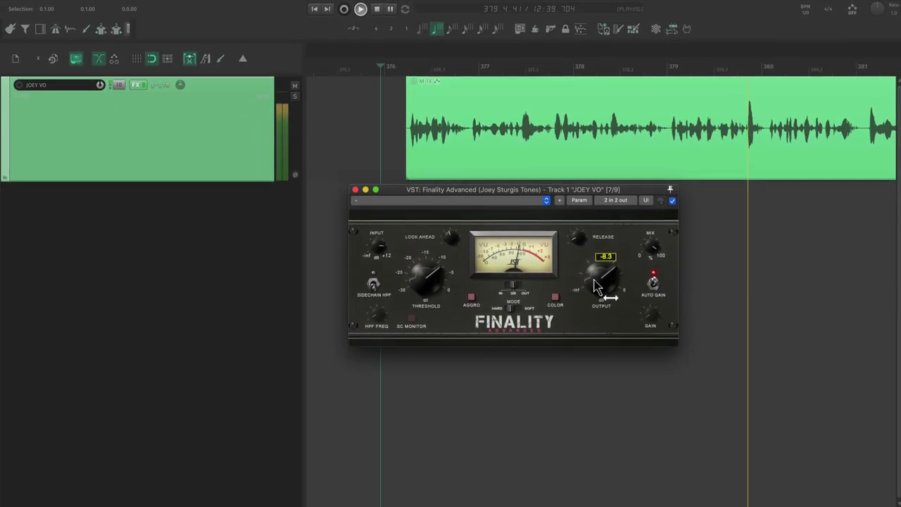
pyautogui.moveTo(442, 276); pyautogui.dragTo(442, 275)
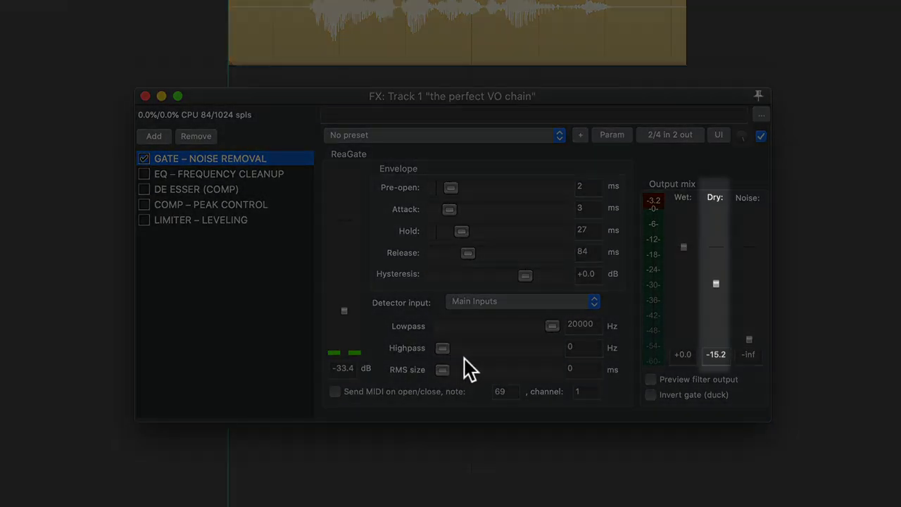
# Step: Play the stock chain and A/B the noise-removal gate, leaving it enabled
pyautogui.press('space')
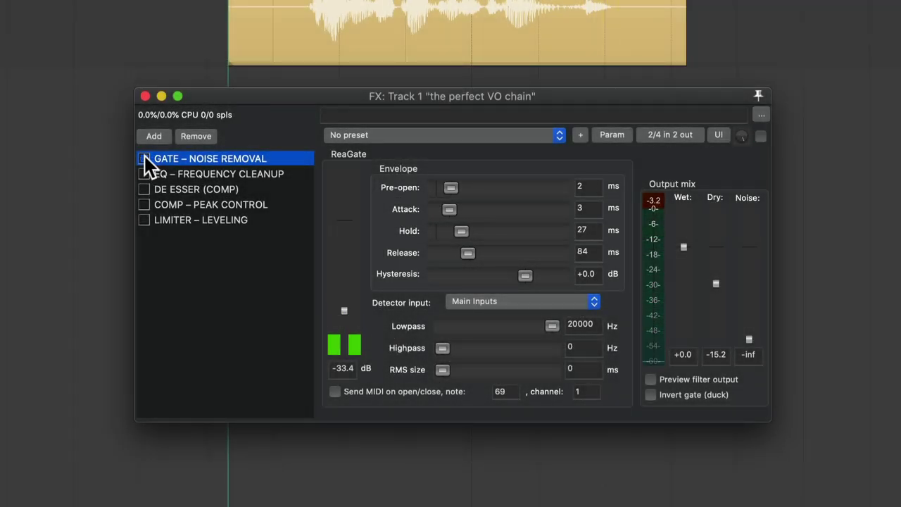
pyautogui.click(144, 159)
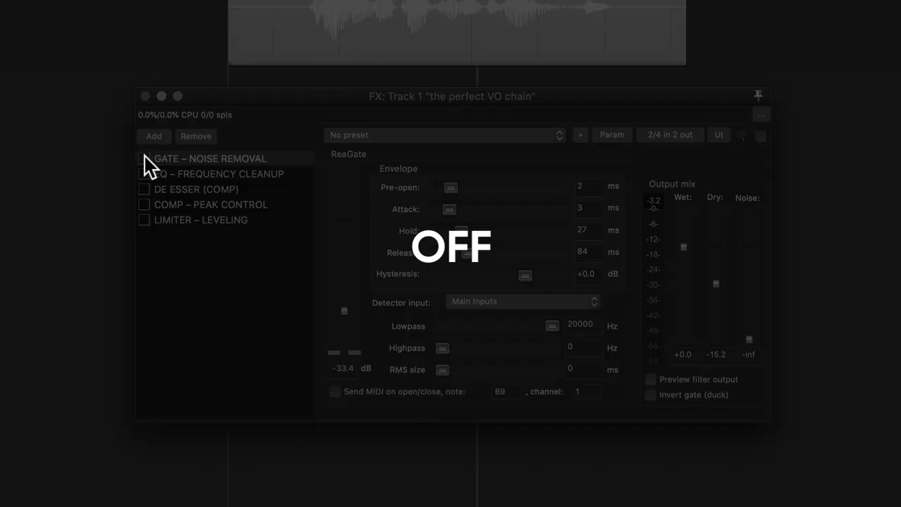
pyautogui.click(144, 158)
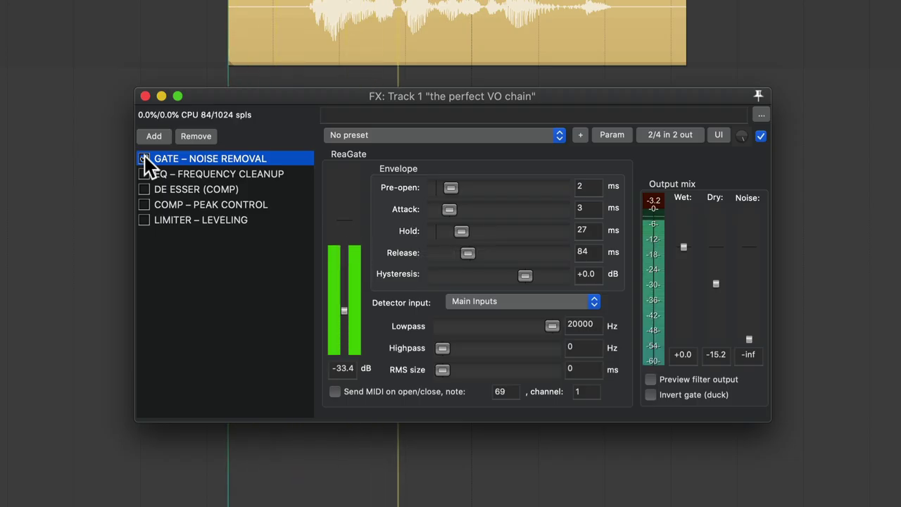
# Step: A/B the frequency cleanup EQ, leaving it on, then bring up the peak-control ReaComp
pyautogui.click(145, 174)
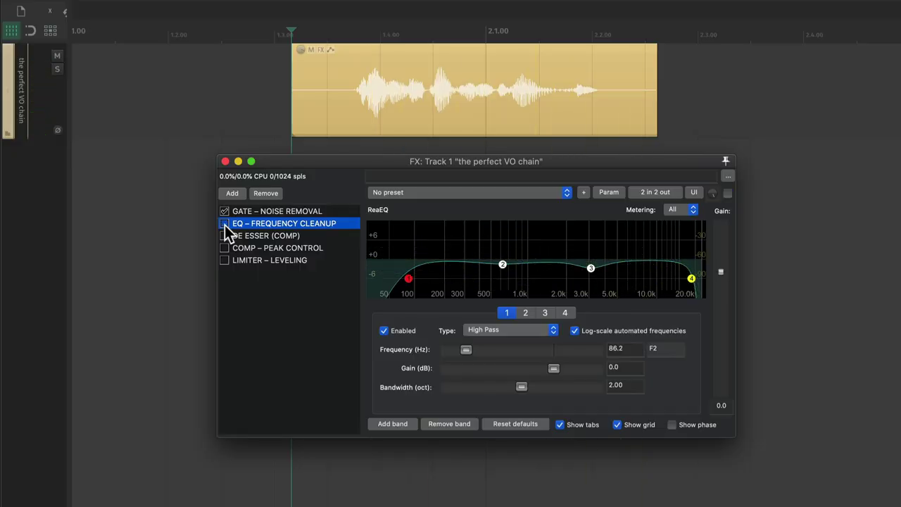
pyautogui.click(224, 224)
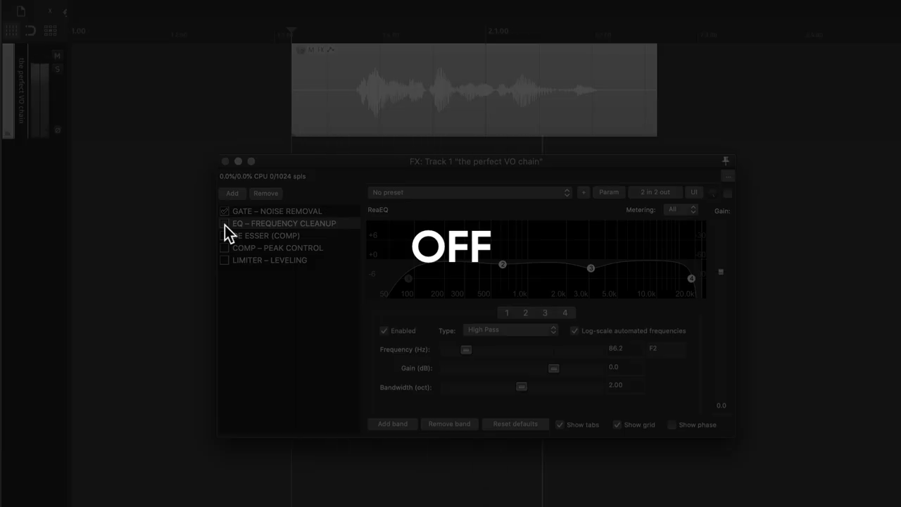
pyautogui.click(225, 224)
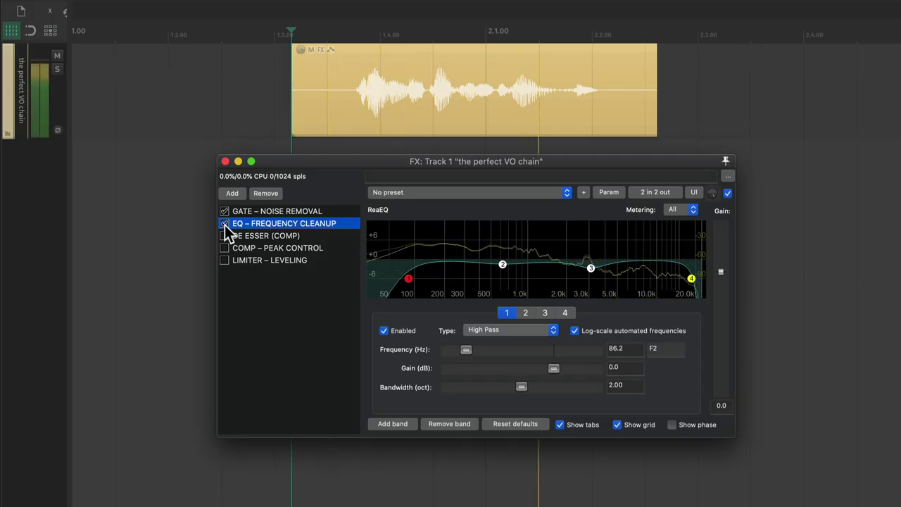
pyautogui.click(223, 248)
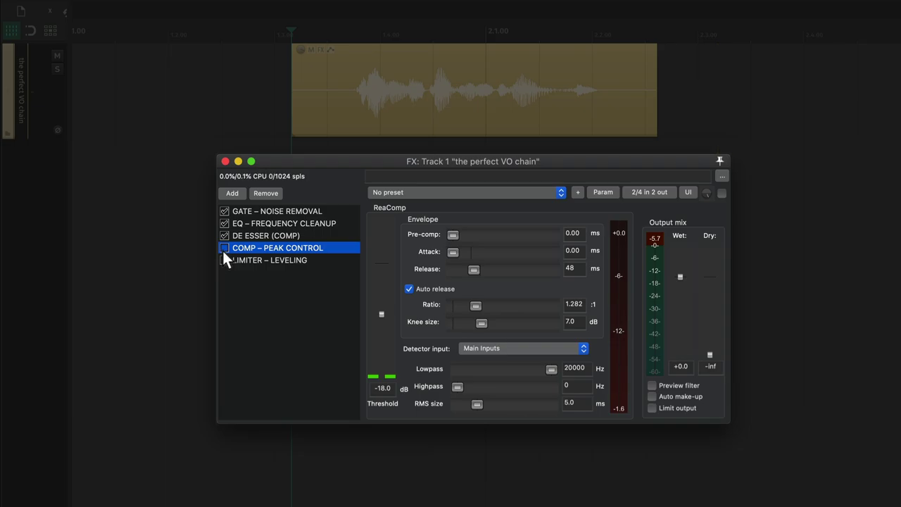
# Step: Enable COMP – PEAK CONTROL and A/B the LIMITER – LEVELING stage, leaving it on
pyautogui.click(224, 248)
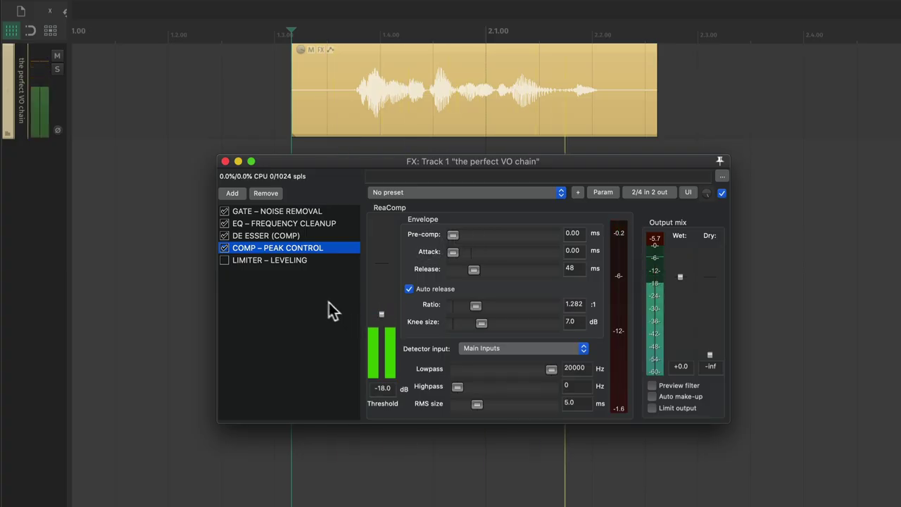
pyautogui.click(224, 260)
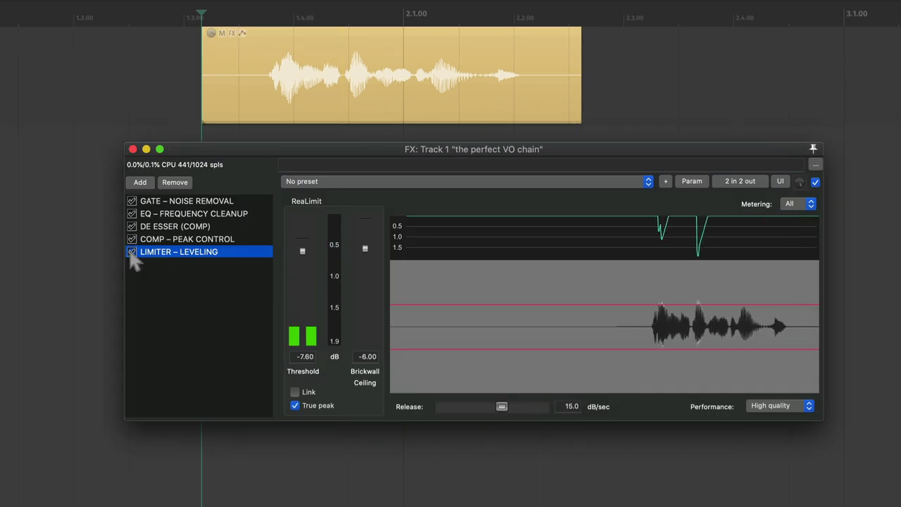
pyautogui.click(131, 253)
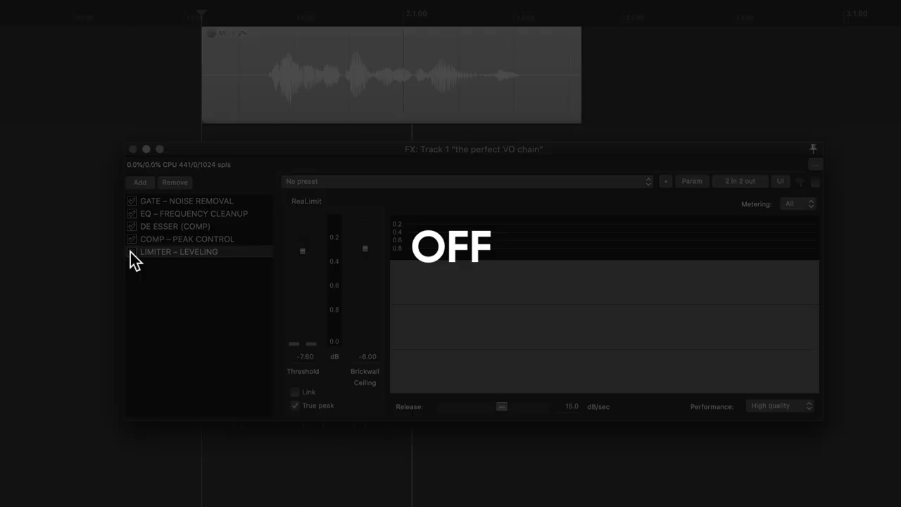
pyautogui.click(131, 252)
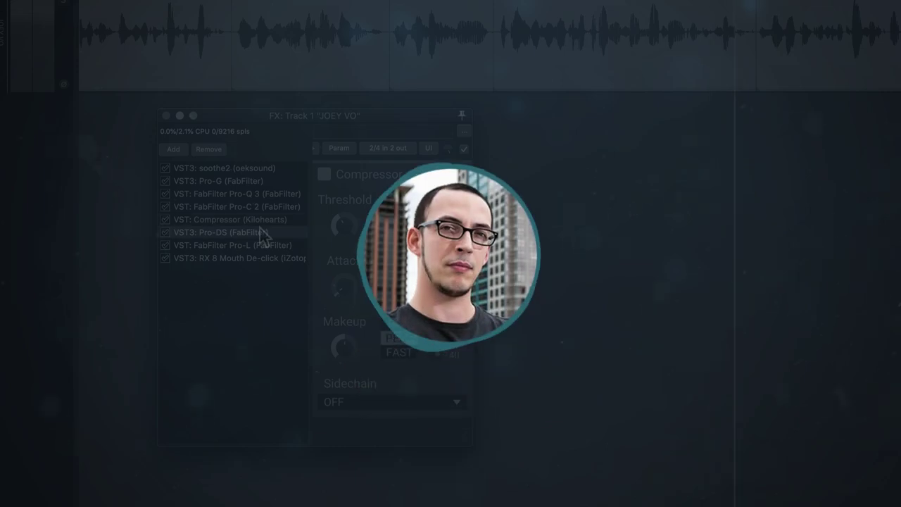
# Step: Step through the Pro-DS, Pro-L and RX 8 Mouth De-click plugins in the voiceover chain
pyautogui.click(262, 233)
pyautogui.moveTo(360, 341)
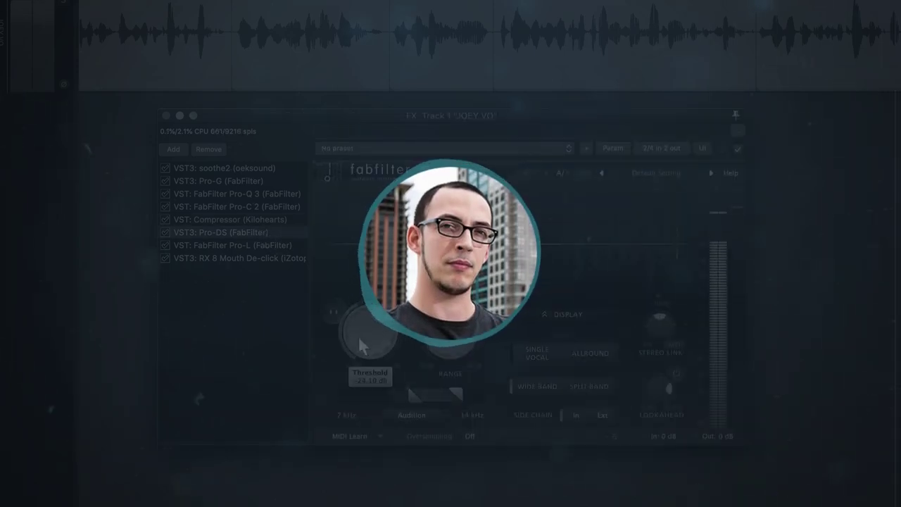
pyautogui.click(211, 245)
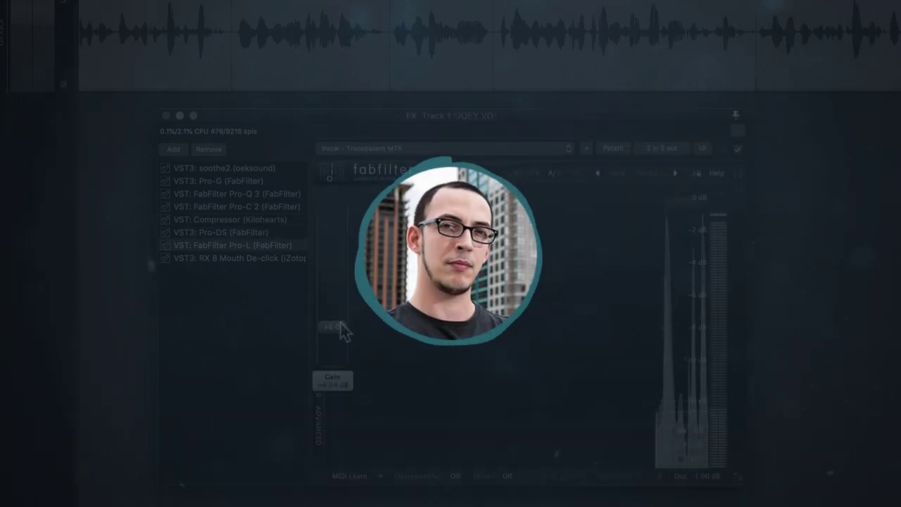
pyautogui.click(280, 258)
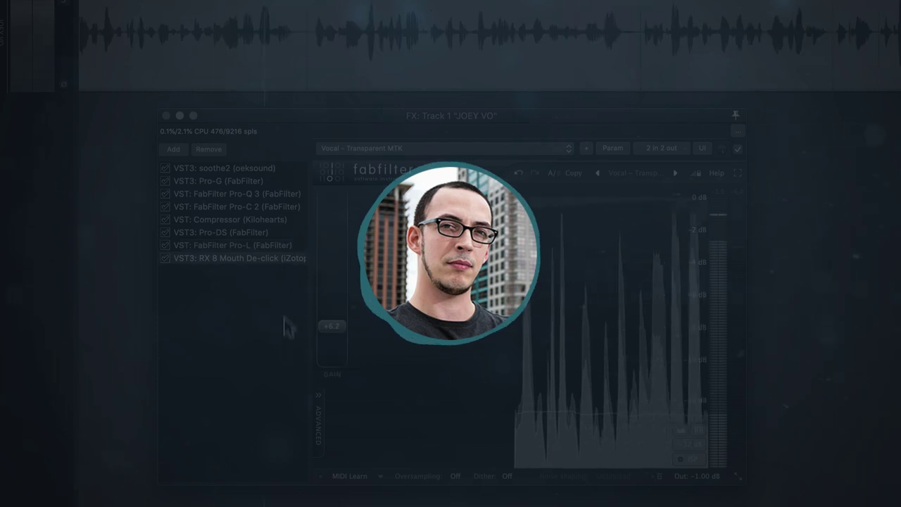